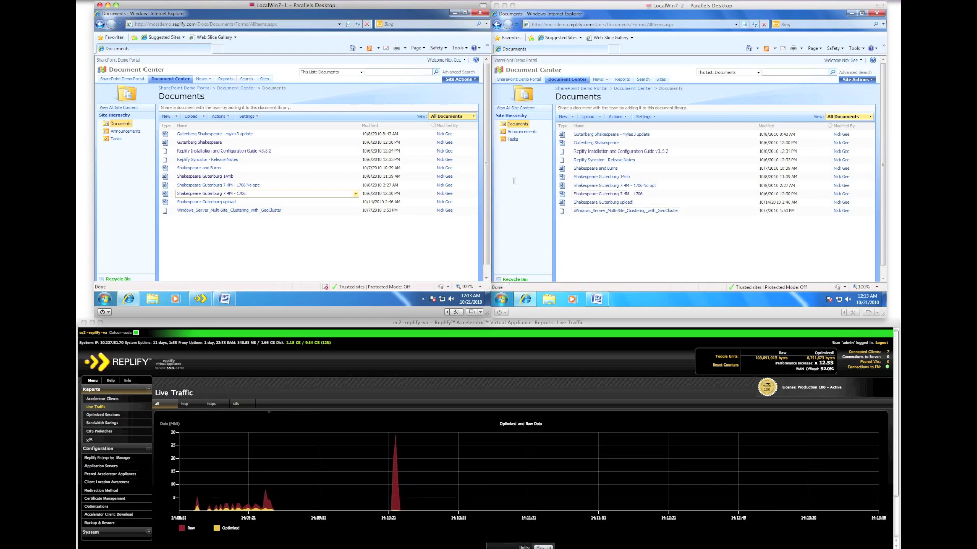
Step: Clear the Replify Accelerator cache from Tools > Options > Optimizations, then minimize the accelerator window
left_click(200, 300)
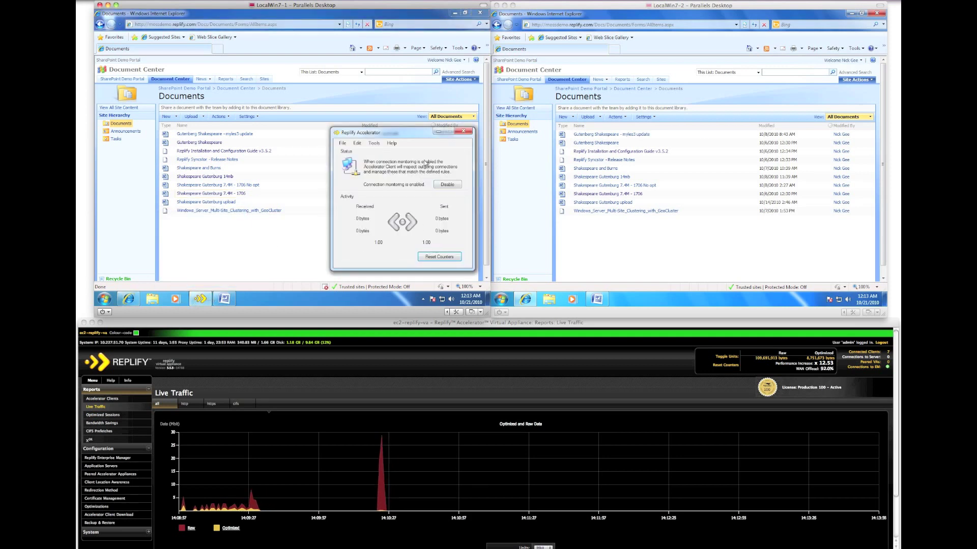
left_click(376, 144)
left_click(385, 161)
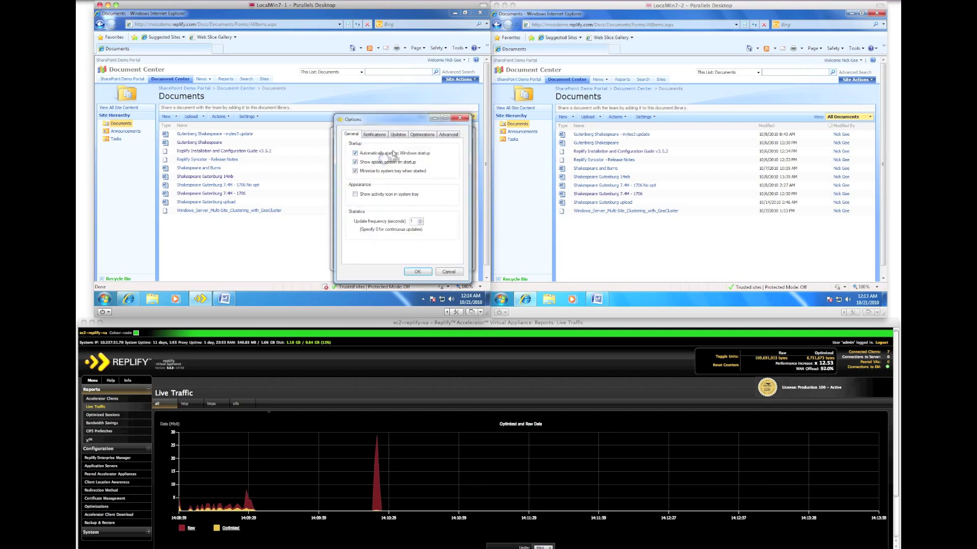
left_click(422, 135)
left_click(438, 230)
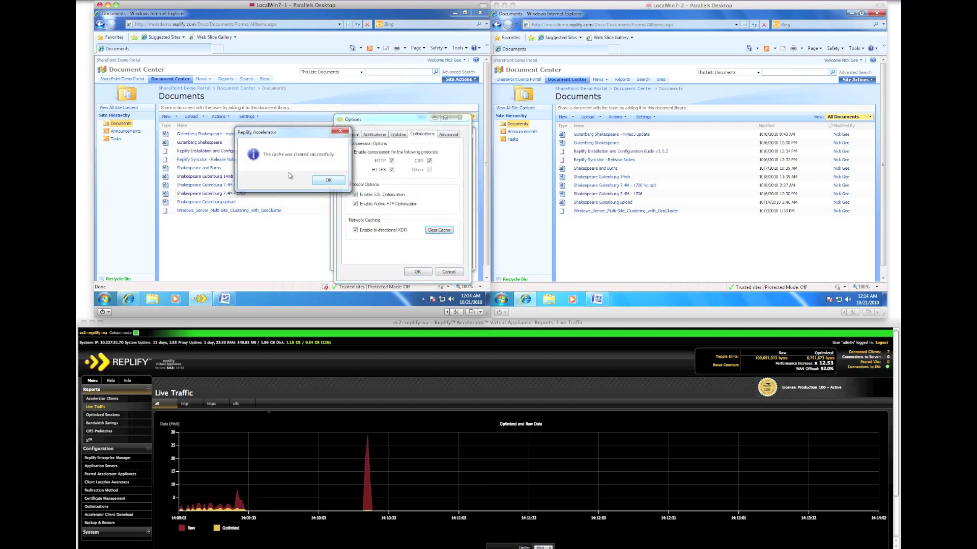
left_click(328, 180)
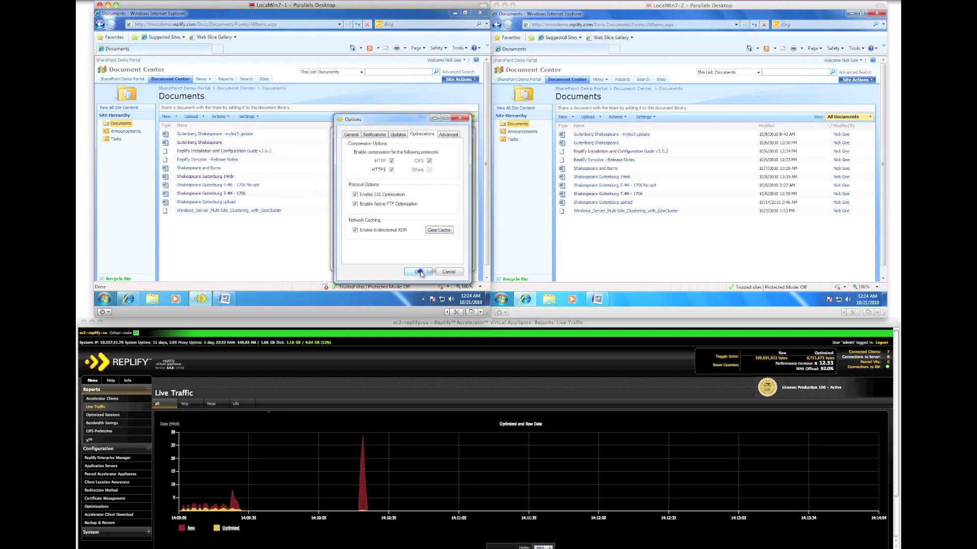
left_click(421, 274)
left_click(437, 132)
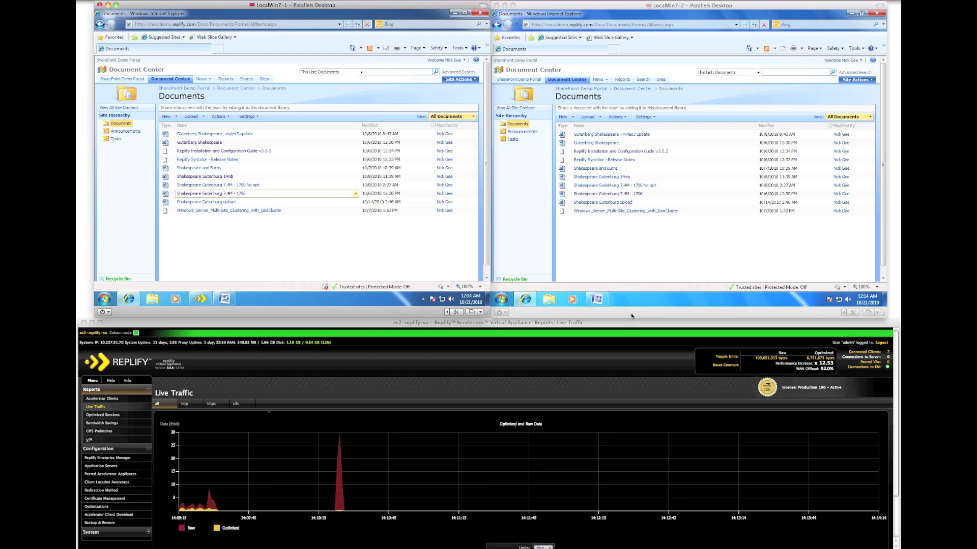
Step: On LocalWin7-2, save the Shakespeare Gutenburg 7.4M - 1706 document to the Documents library
right_click(606, 197)
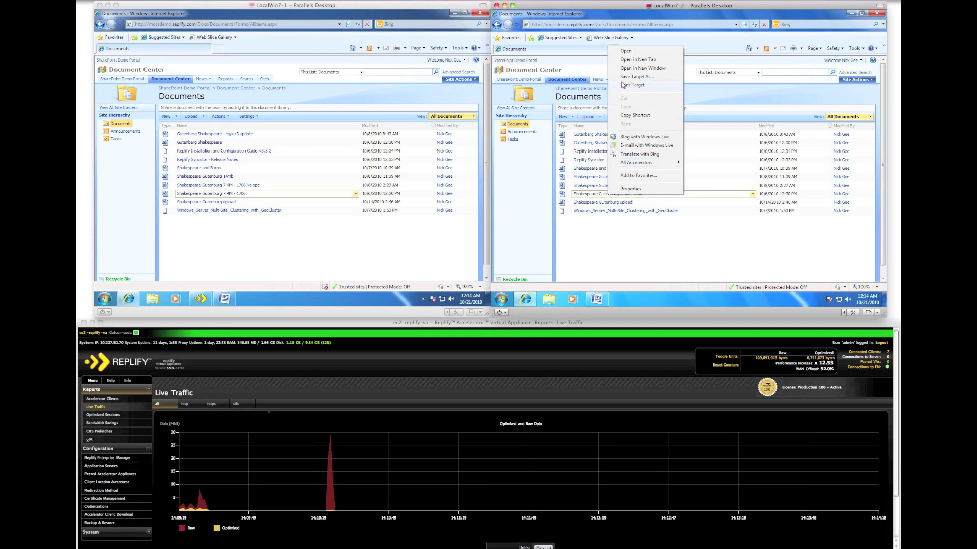
left_click(624, 79)
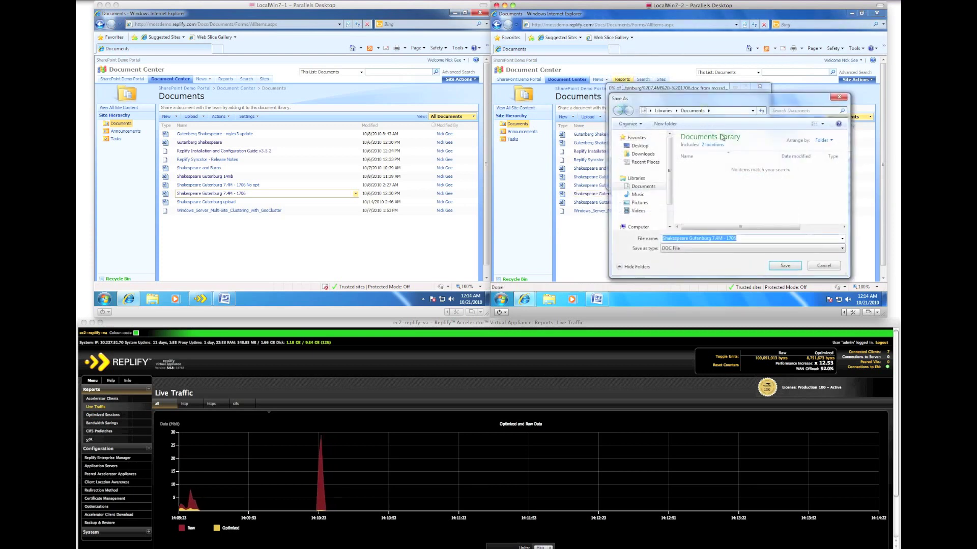
left_click(784, 266)
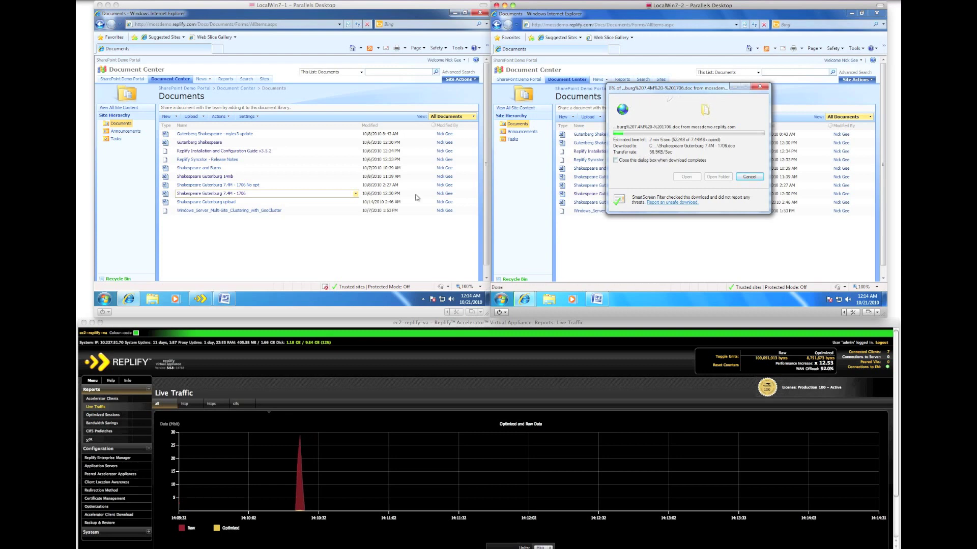
Step: On LocalWin7-1, save the same 7.4M Shakespeare document and wait for both downloads to finish
right_click(212, 194)
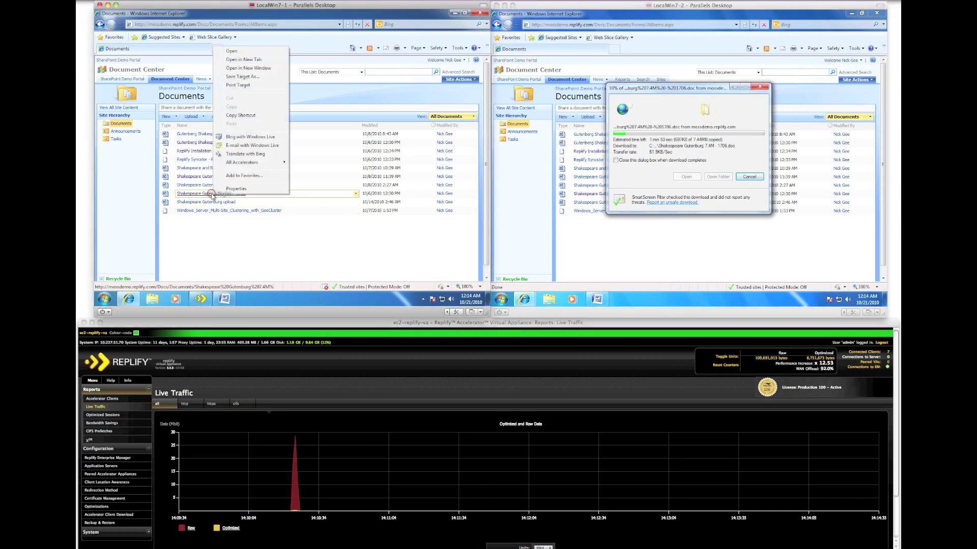
left_click(243, 76)
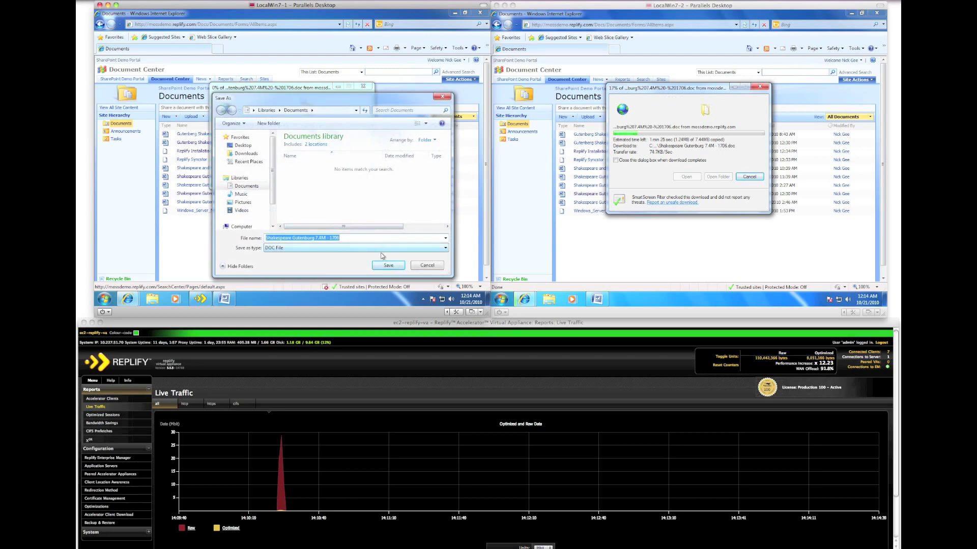
left_click(387, 265)
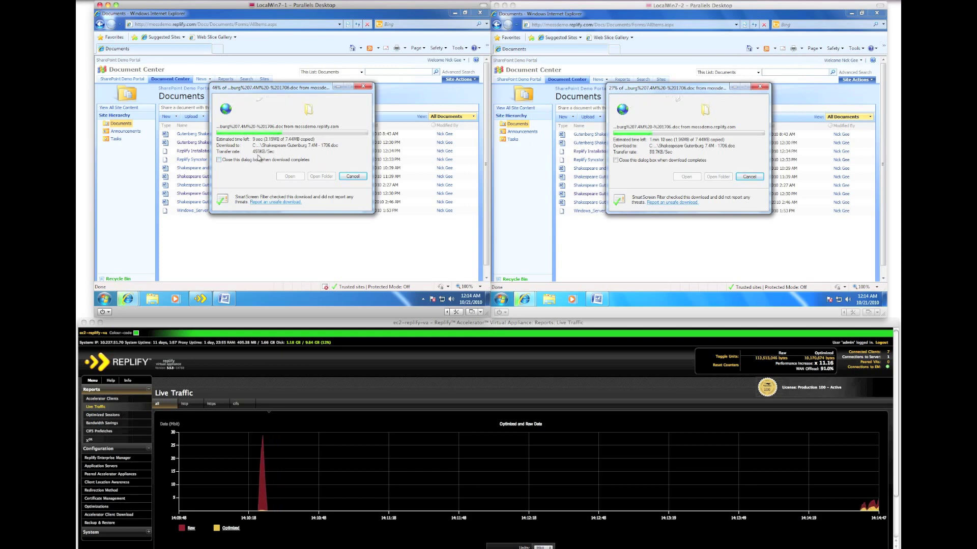
scroll(847, 527, "down", 1)
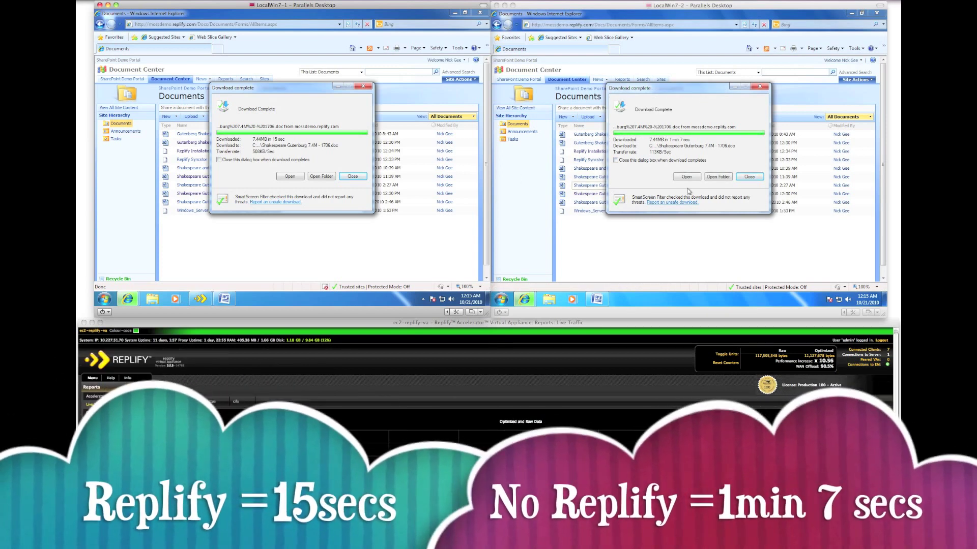
Step: Close the Download complete dialogs on both machines
left_click(750, 177)
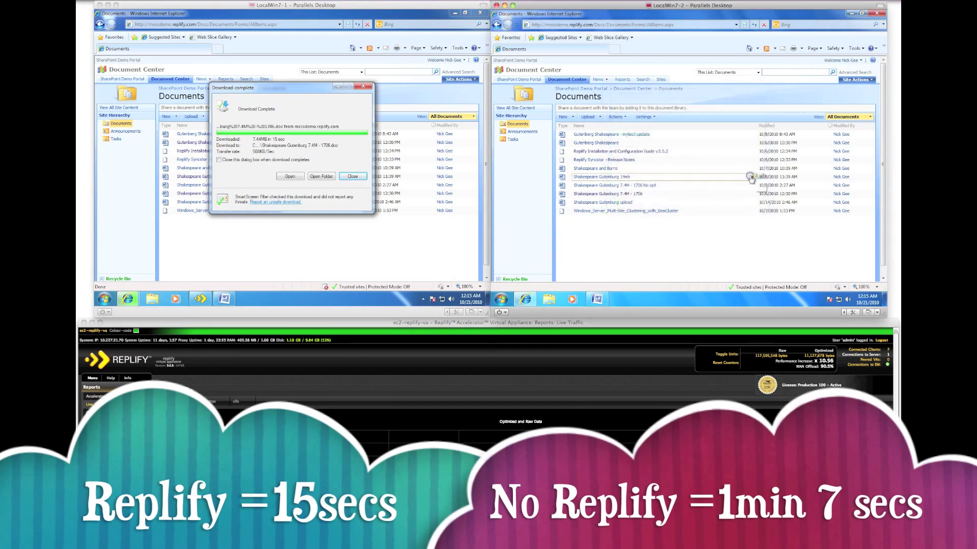
left_click(352, 176)
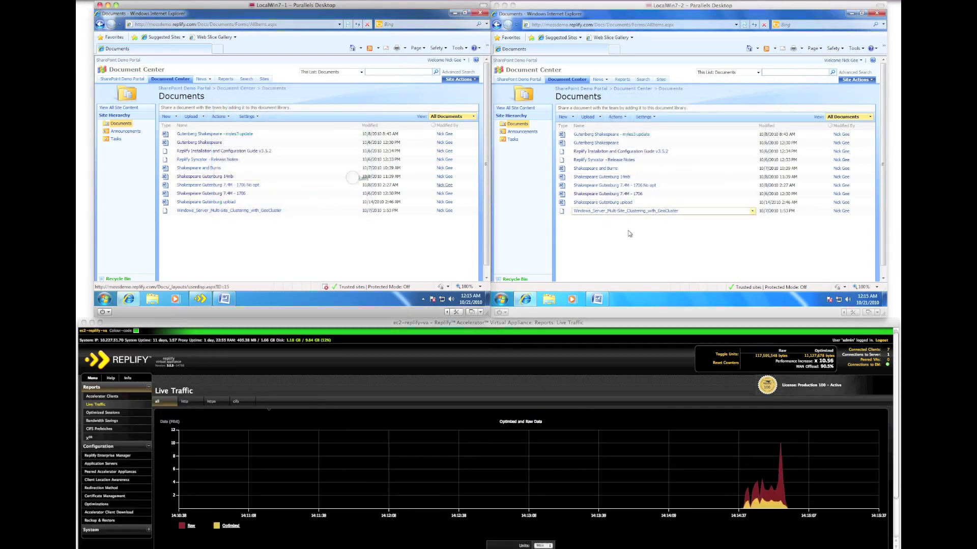
right_click(603, 196)
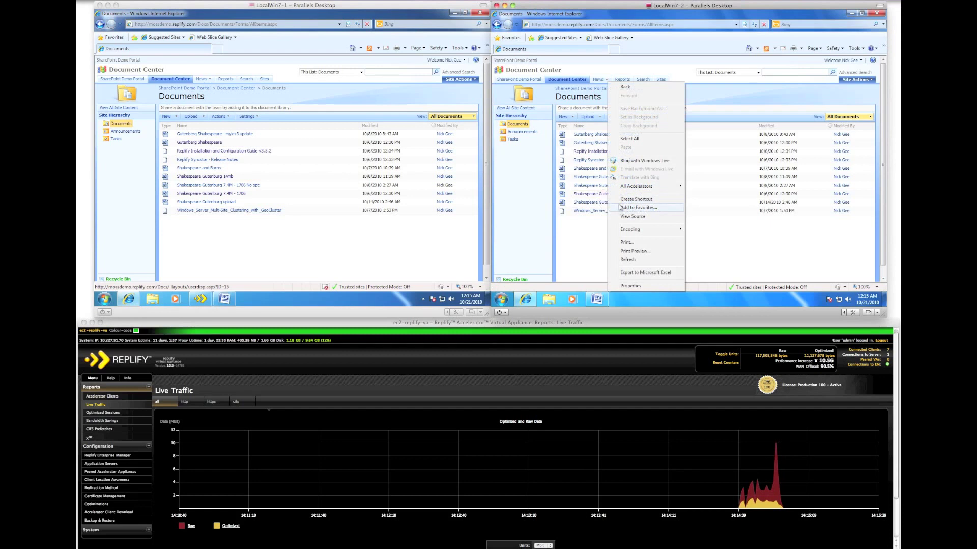
left_click(577, 229)
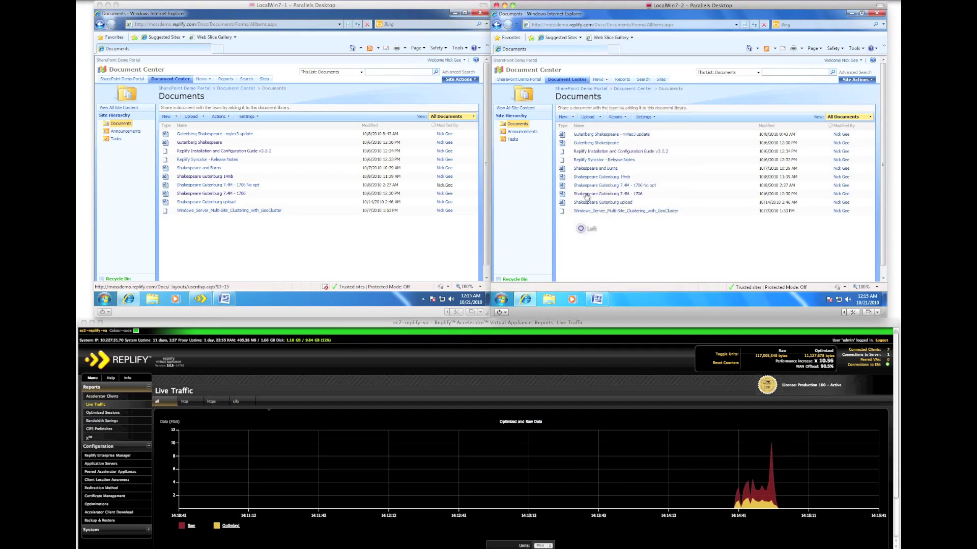
Step: On LocalWin7-2, save the 7.4M Shakespeare document again with ' - second download' appended to its name
right_click(600, 196)
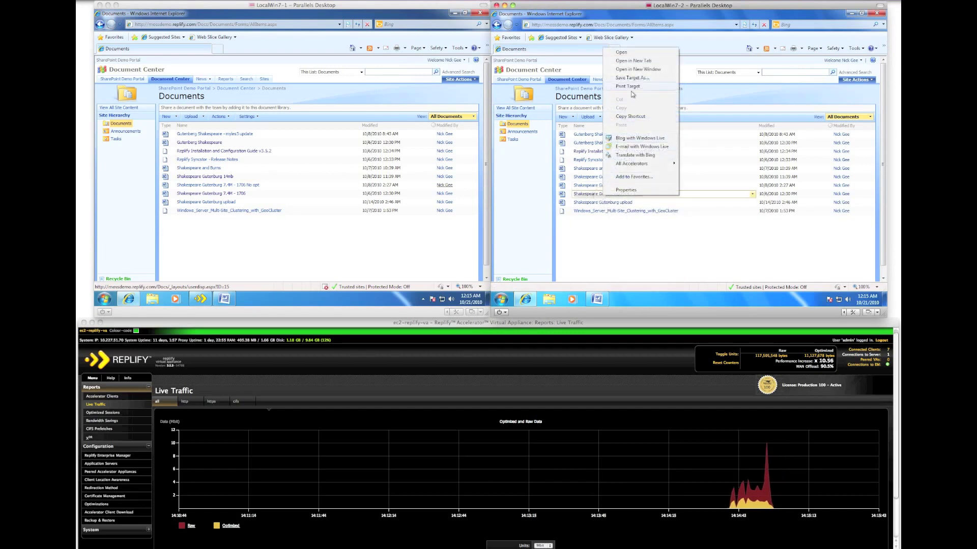
left_click(631, 79)
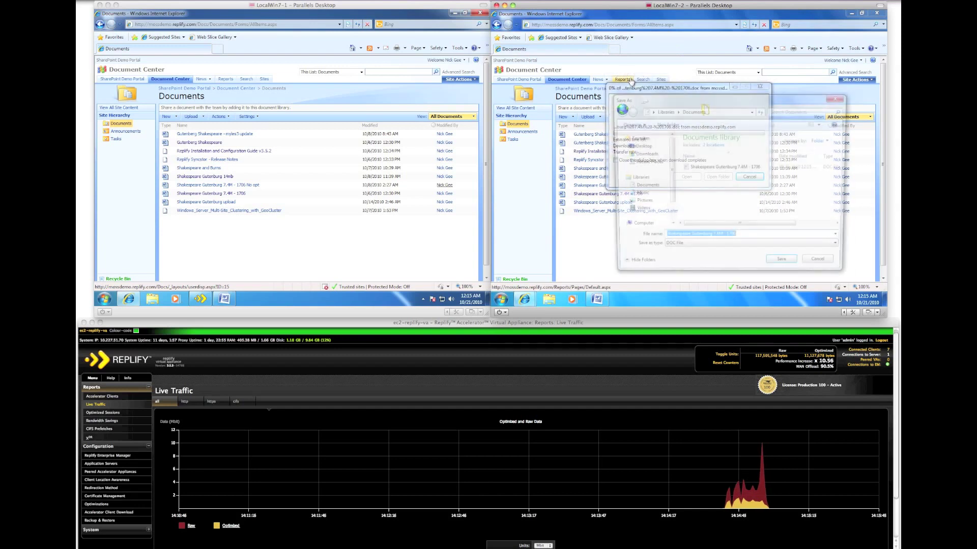
left_click(758, 237)
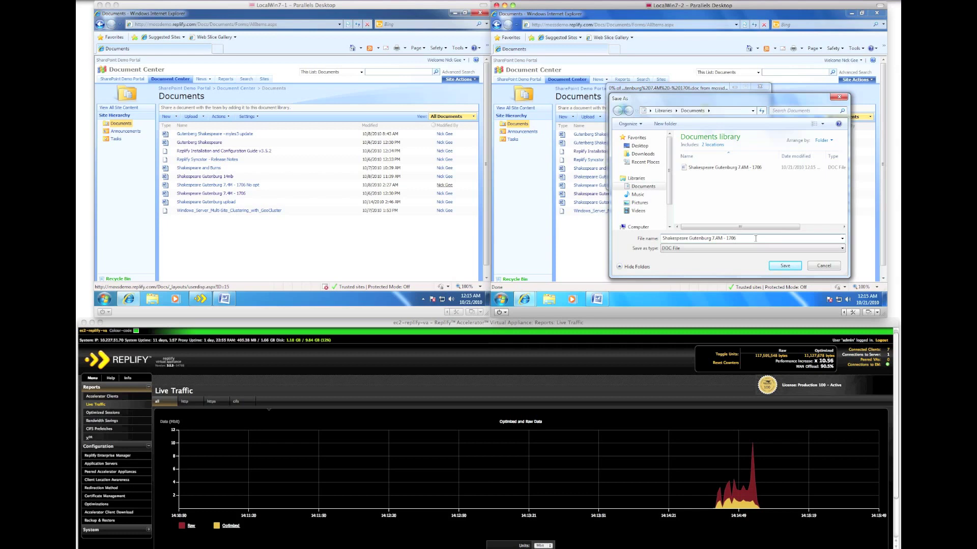
type("- se")
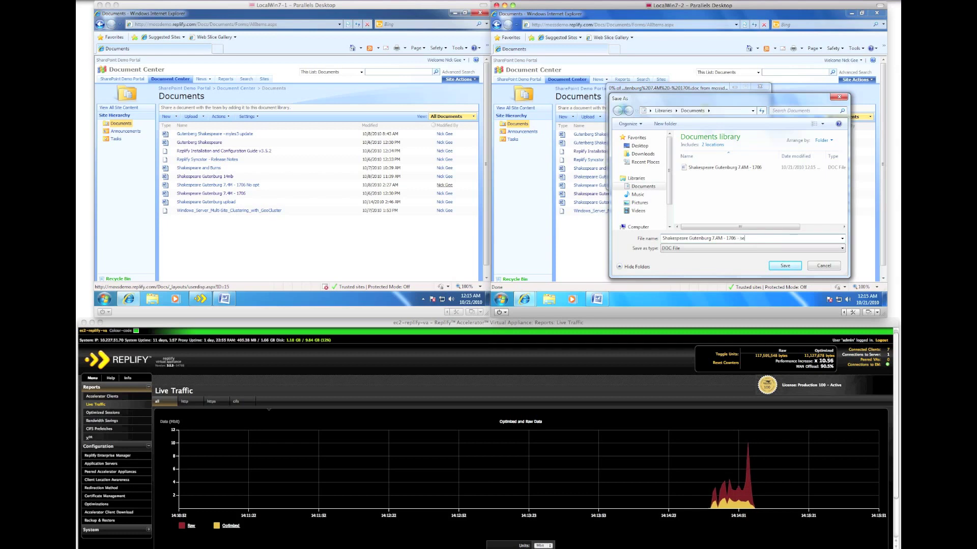
type("cond downlo")
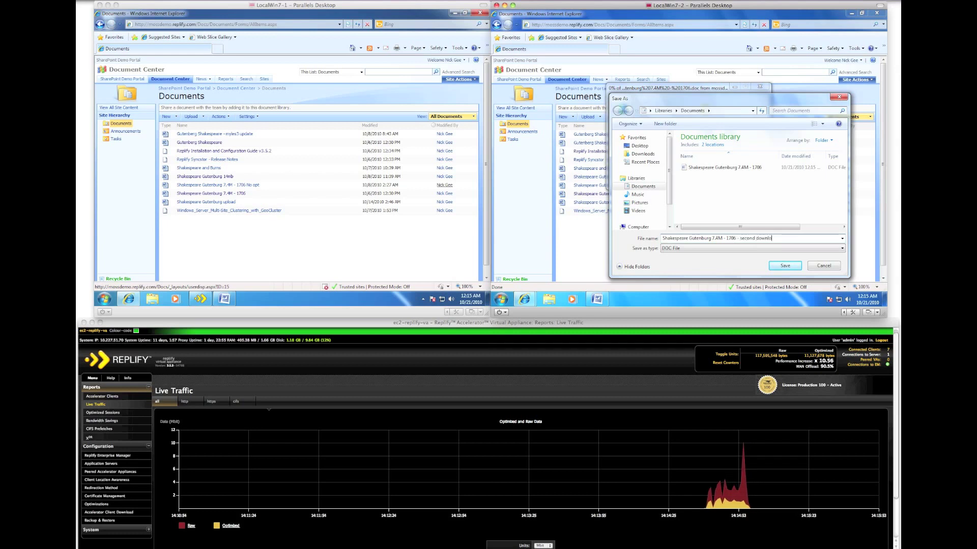
type("ad")
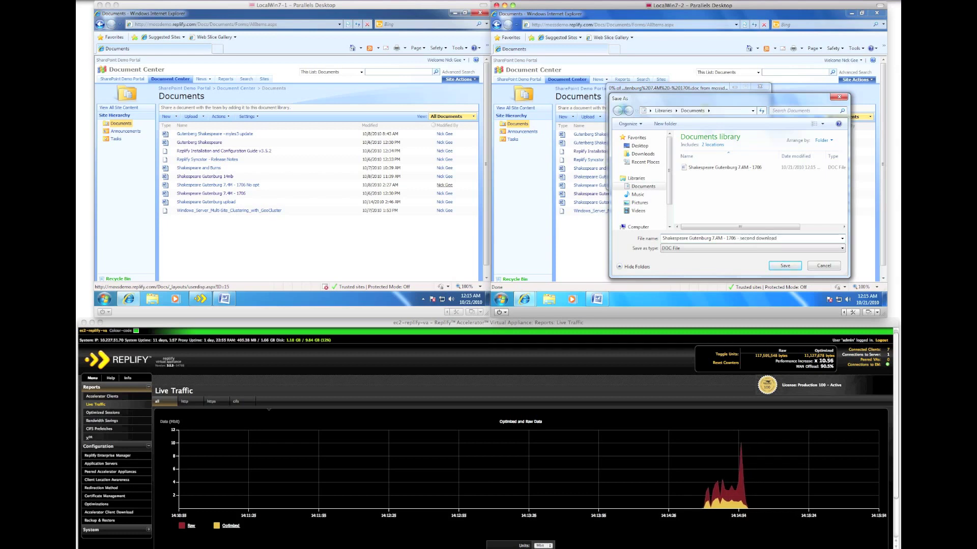
left_click(783, 266)
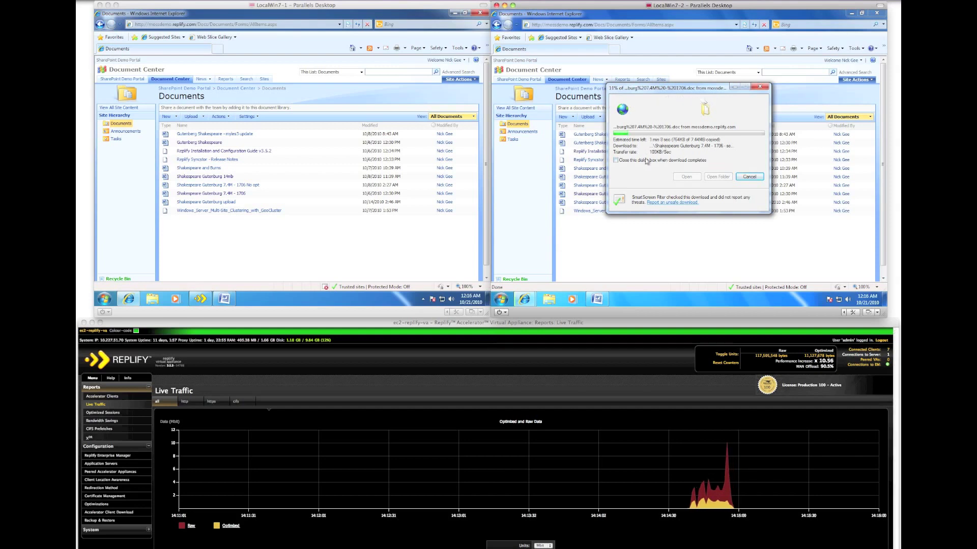
Step: On LocalWin7-1, save the 7.4M Shakespeare document again as a ' - second download' copy
right_click(199, 194)
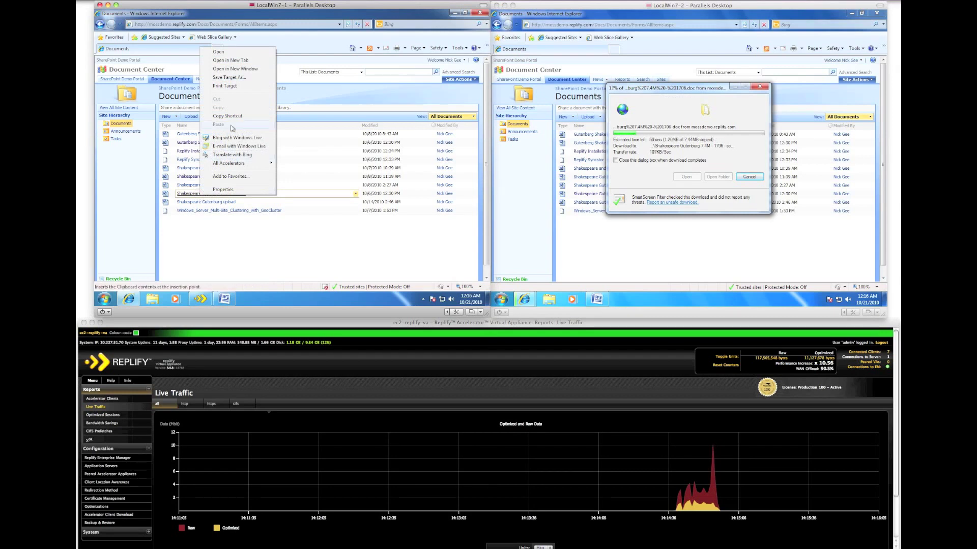
left_click(228, 77)
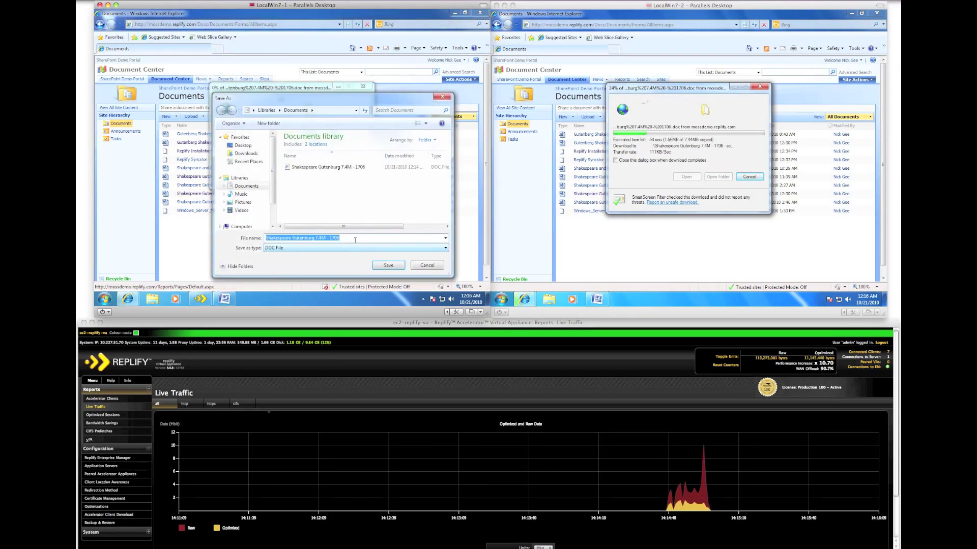
left_click(353, 238)
type("- s")
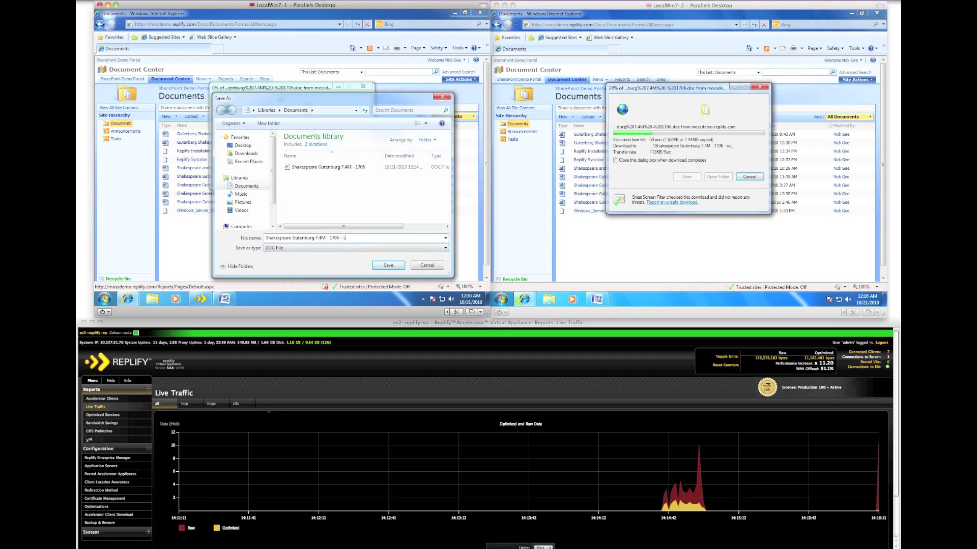
type("econd down")
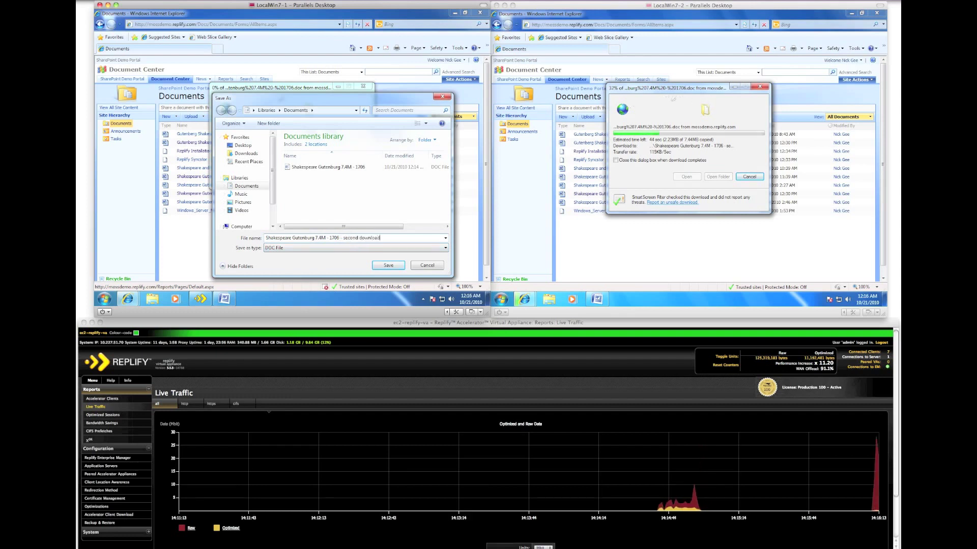
type("load")
key("Return")
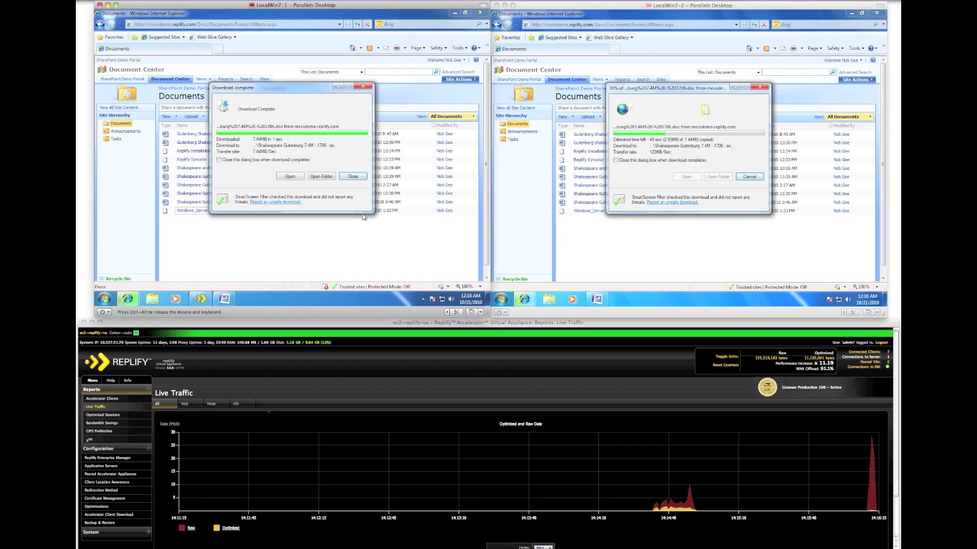
scroll(488, 432, "down", 1)
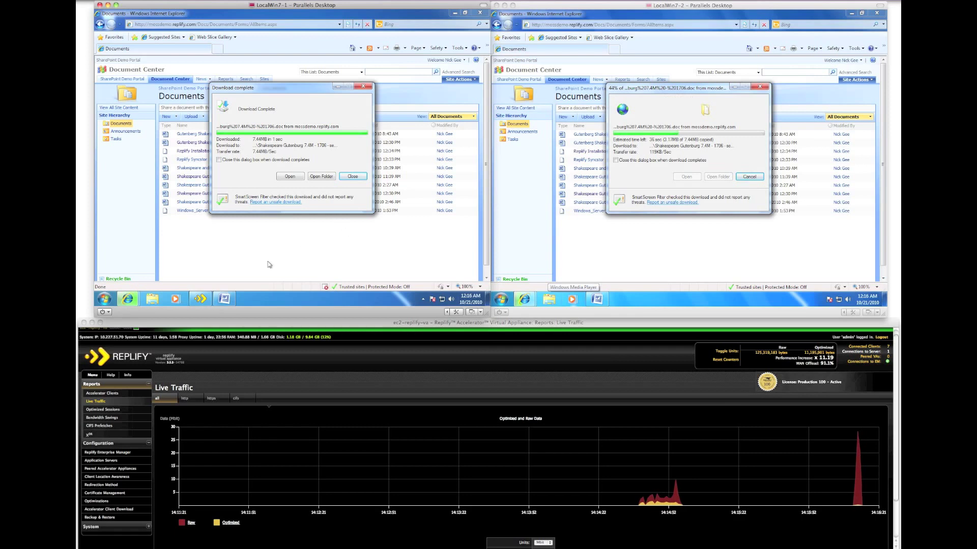
Step: Close the left machine's download-complete notice and the Replify Accelerator window, returning to the document list
left_click(201, 298)
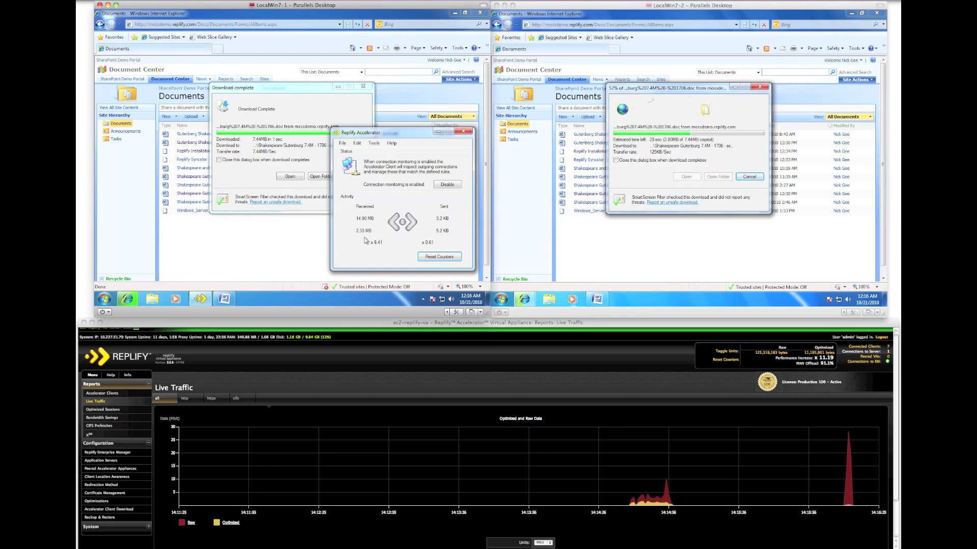
left_click(245, 172)
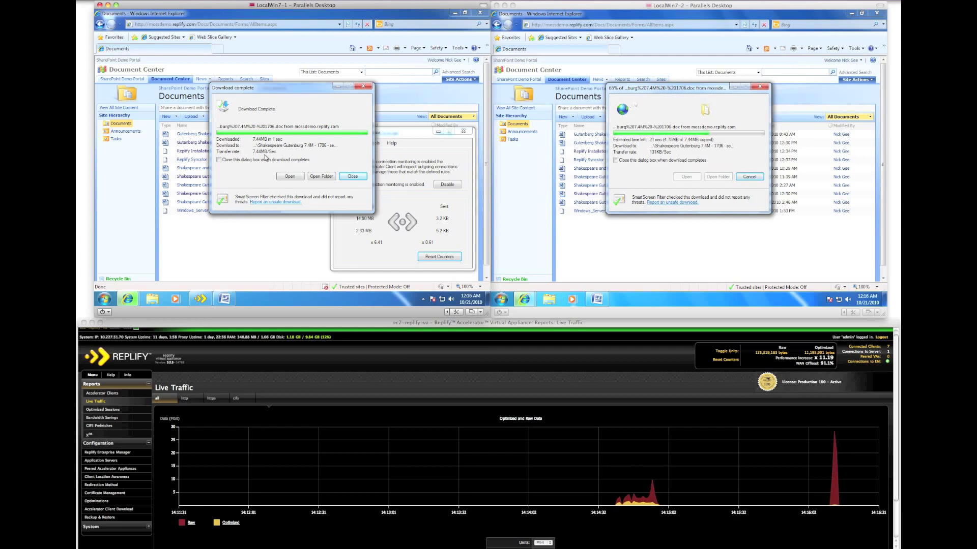
left_click(353, 176)
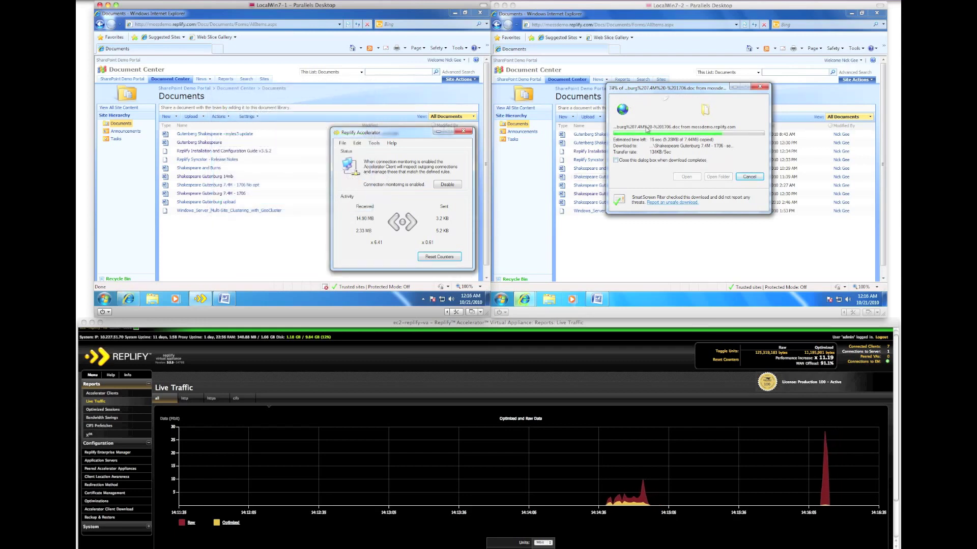
left_click(261, 247)
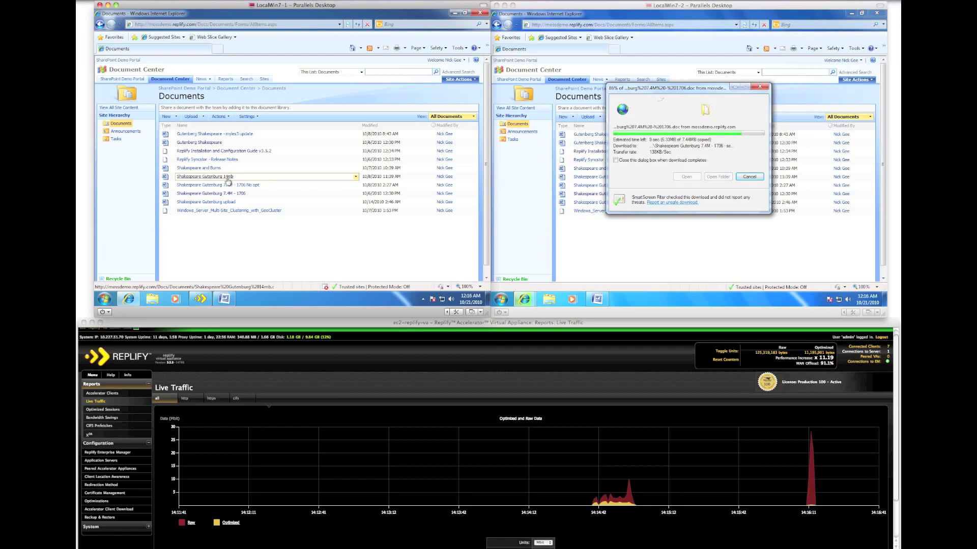
Step: On the left machine, save the Shakespeare Gutenburg 14mb document into the Documents library
right_click(216, 180)
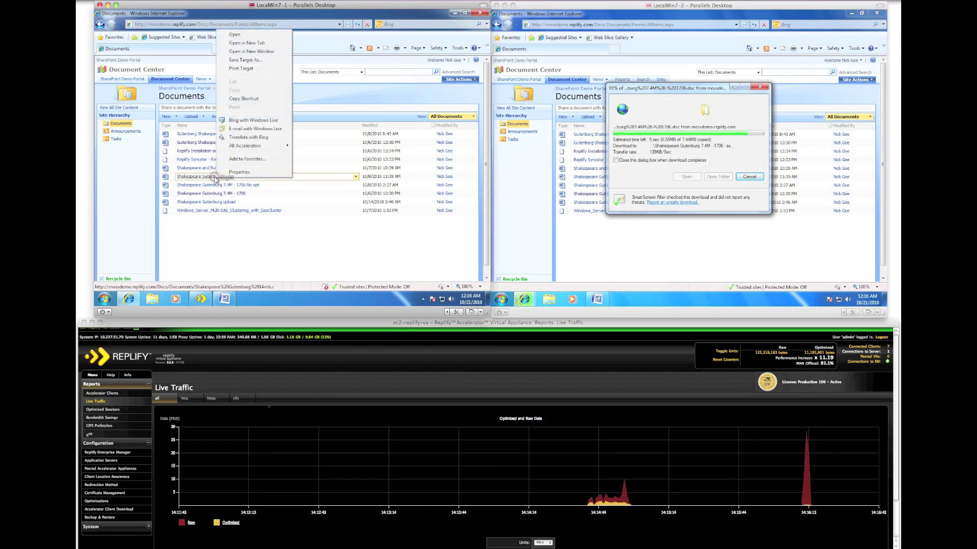
left_click(248, 60)
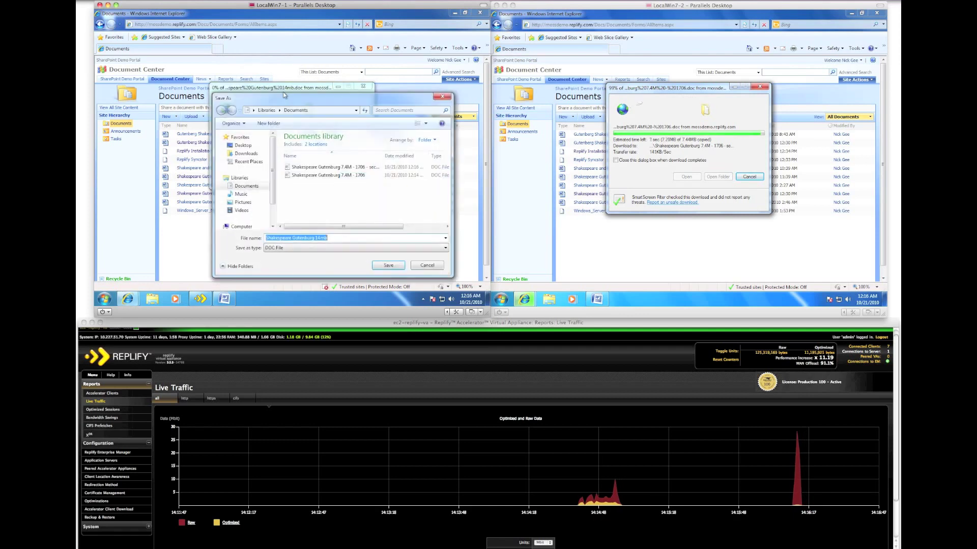
left_click(391, 265)
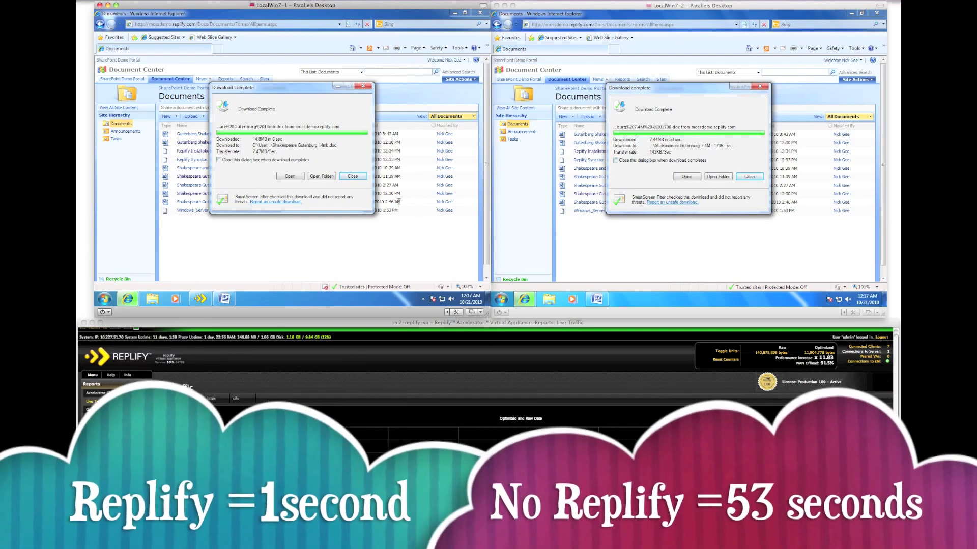
Step: Close the download-complete notices on both machines
left_click(352, 176)
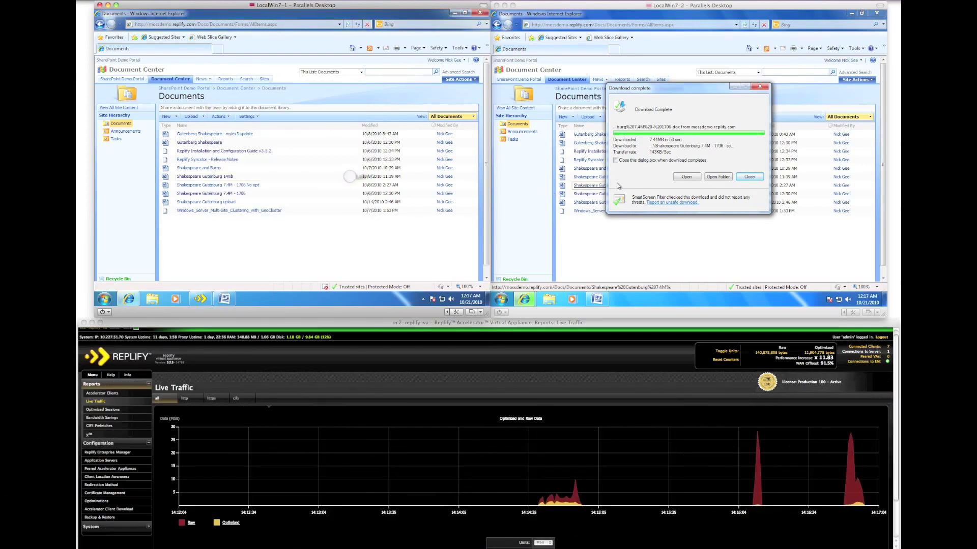
left_click(749, 176)
left_click(749, 177)
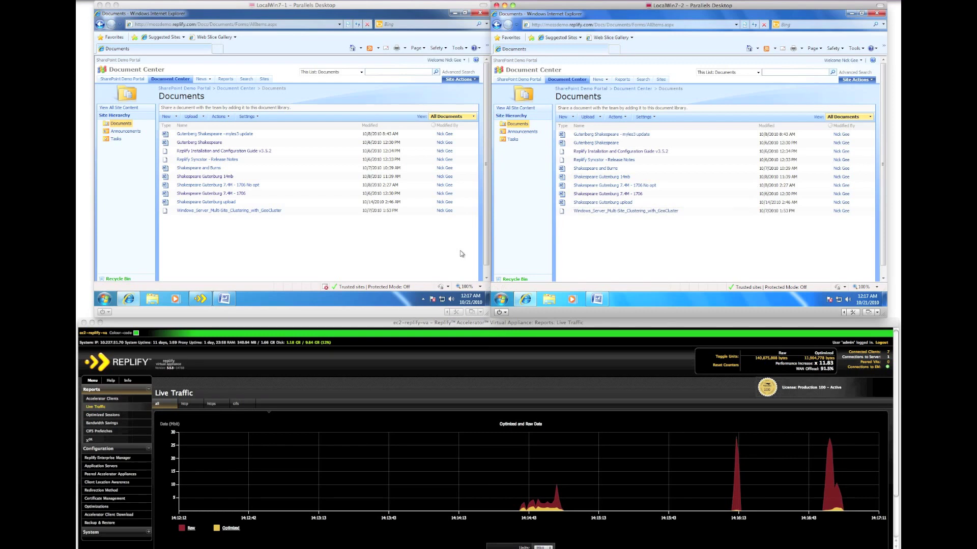
Step: On the right machine, open Shakespeare Gutenburg 7.4M - 1706 from Documents for editing in Word
left_click(500, 300)
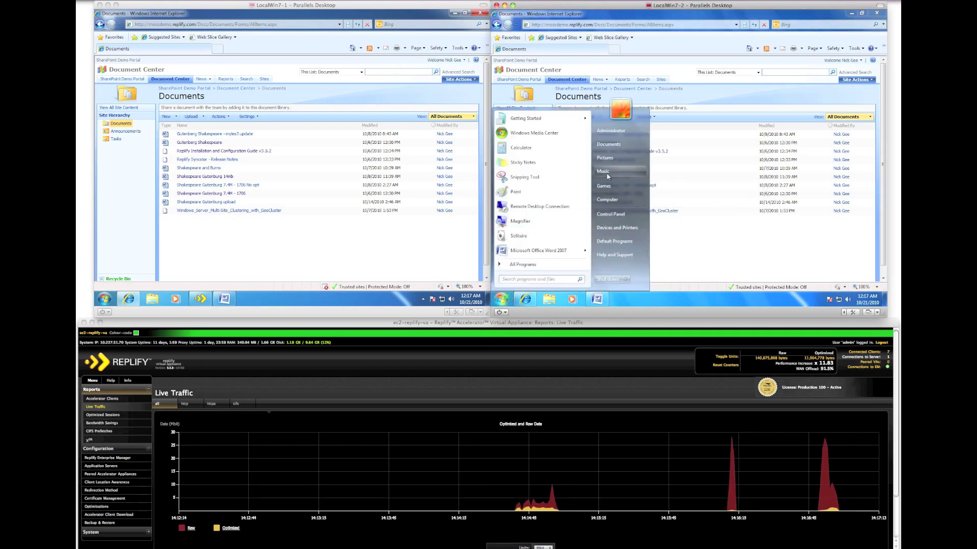
left_click(608, 145)
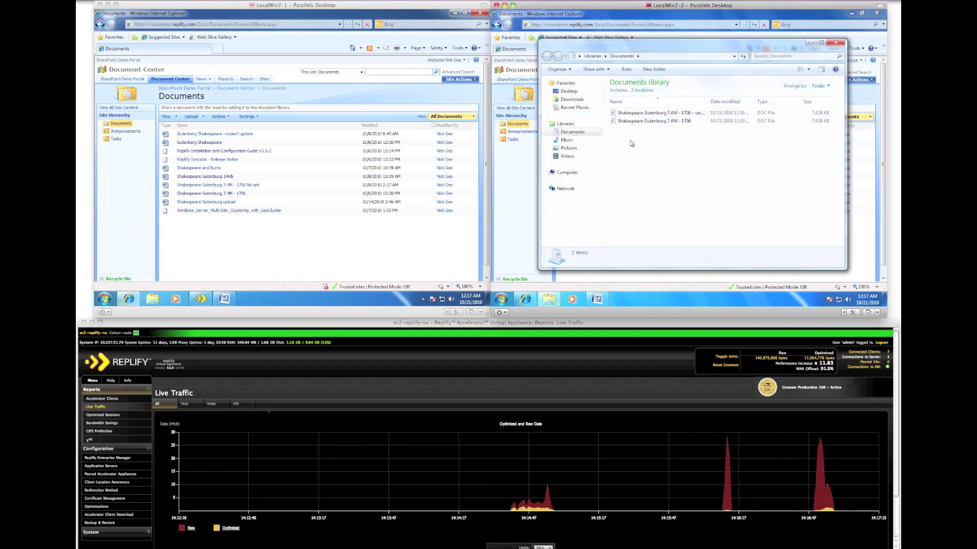
left_click(631, 122)
right_click(631, 123)
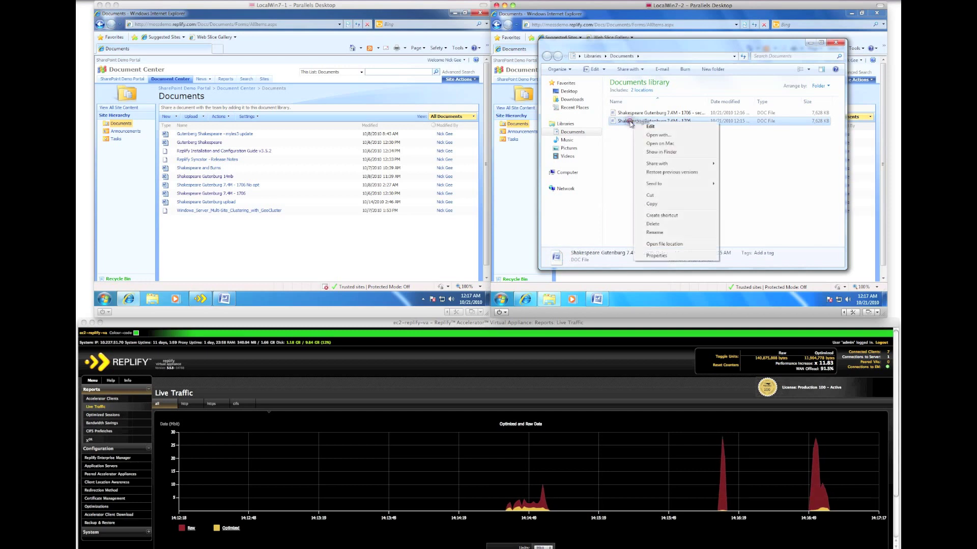
left_click(650, 127)
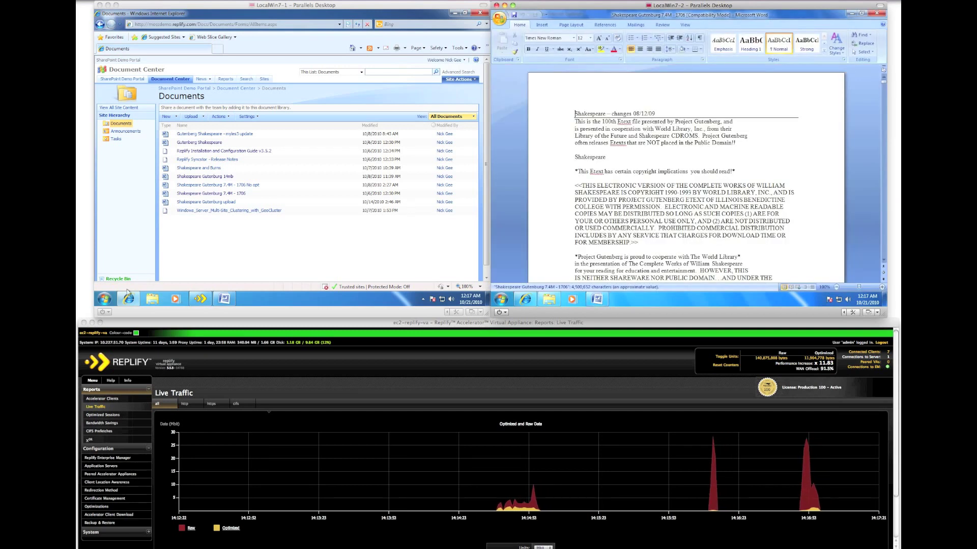
Step: Open the second Shakespeare file in Word on the left machine, then type 'Updated - without Replify' in the right document
left_click(104, 299)
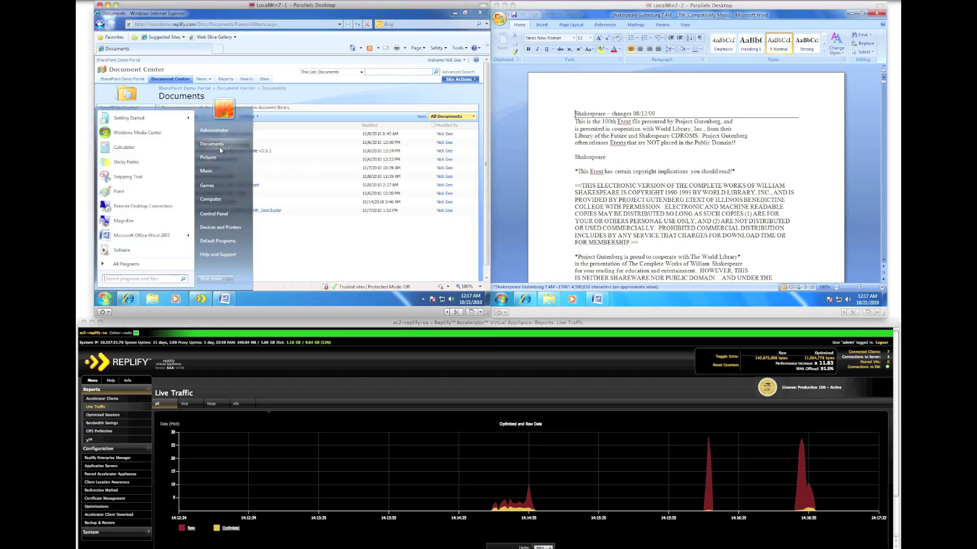
left_click(240, 144)
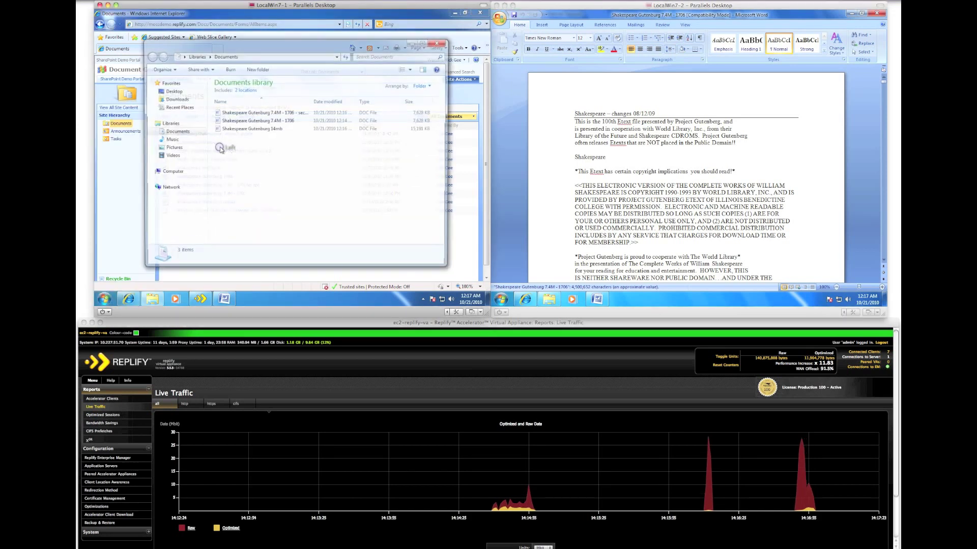
right_click(239, 124)
left_click(262, 128)
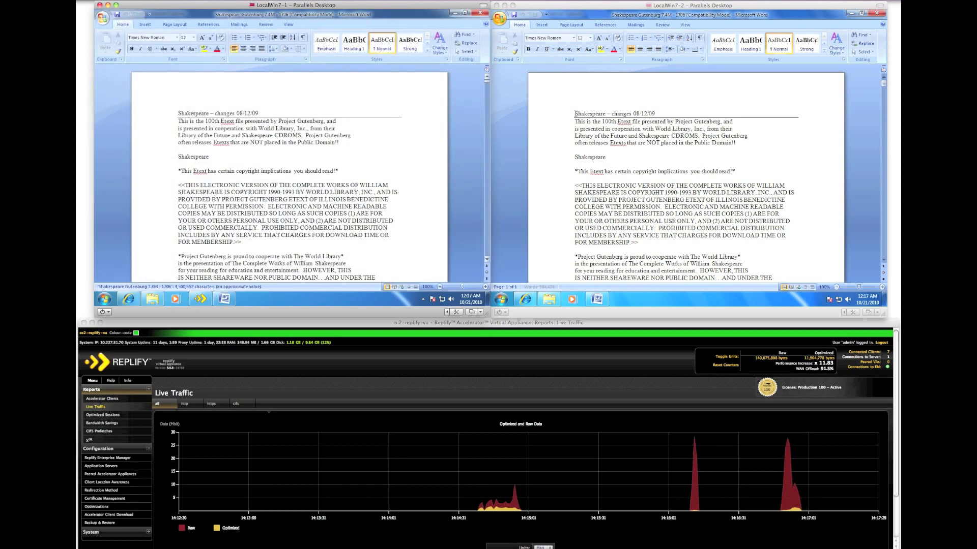
left_click(571, 114)
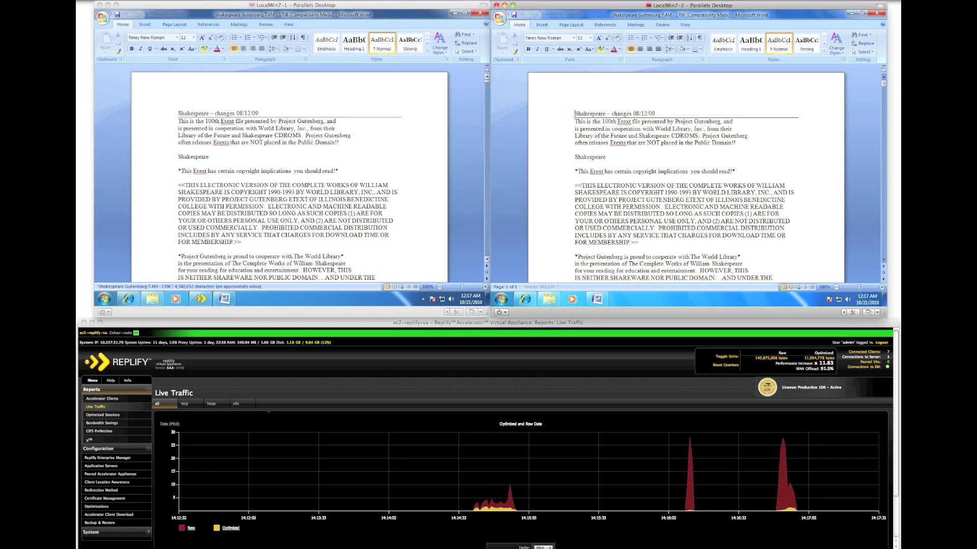
type("Updated ")
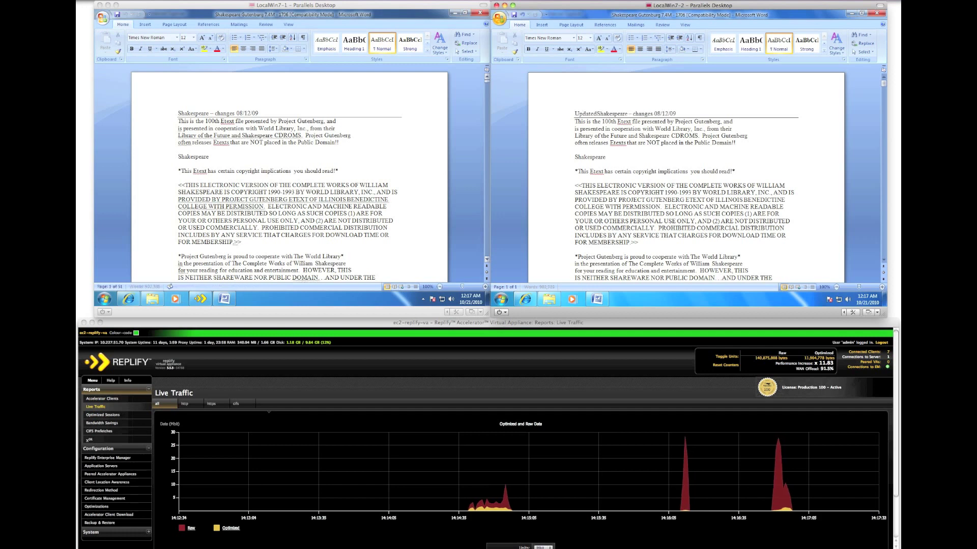
type("- without ")
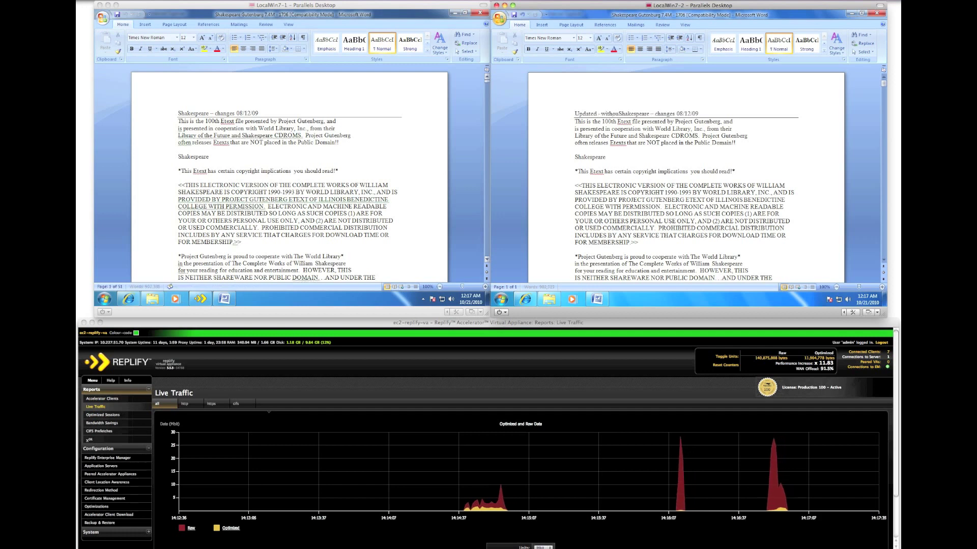
type("Replify")
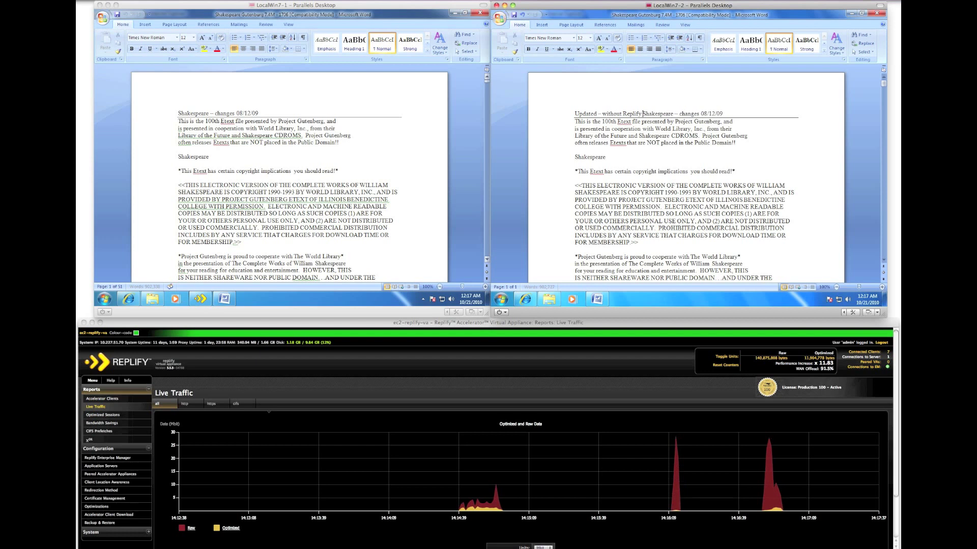
Step: Put the update line above the heading and save as 'Shakespeare Gutenburg 7.4M - 1706 - updated without Replify'
key("Return")
key("Return")
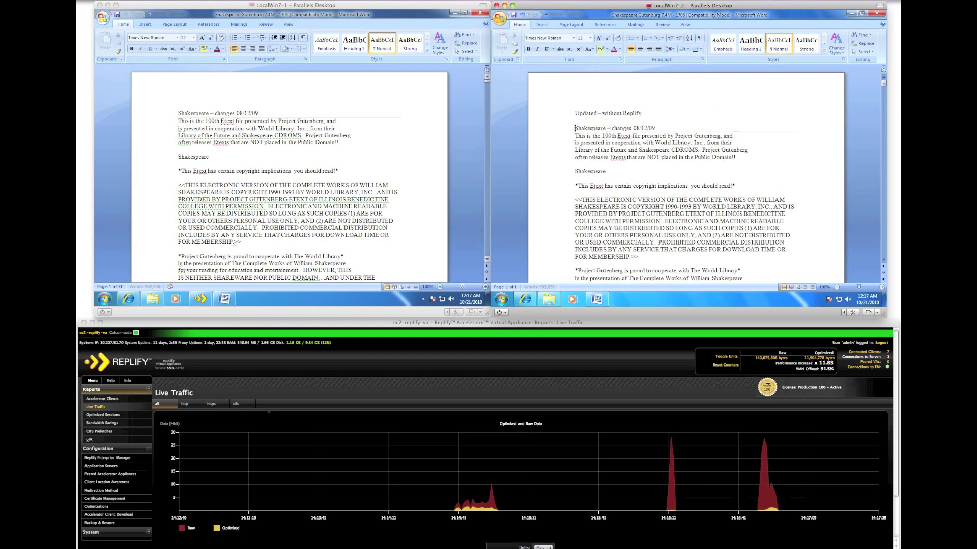
left_click(499, 19)
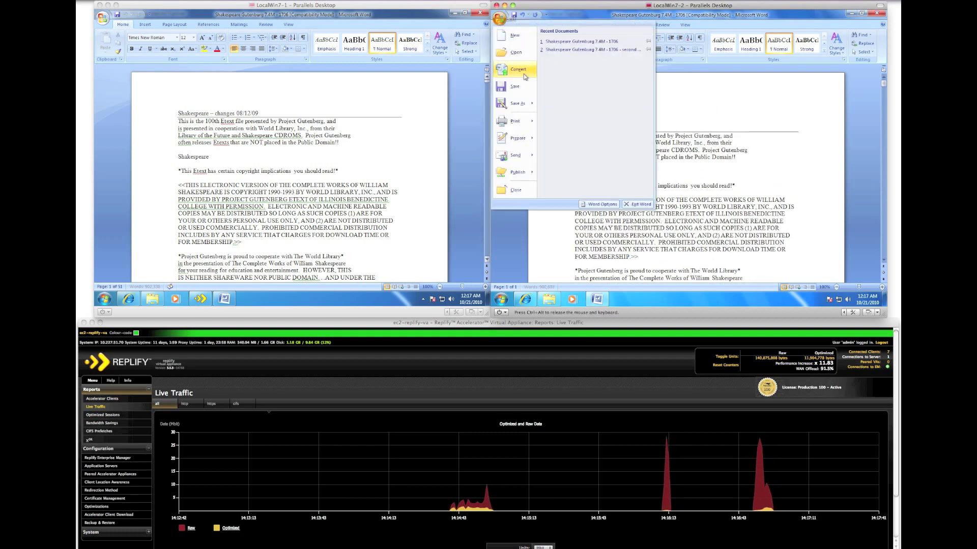
mouse_move(528, 105)
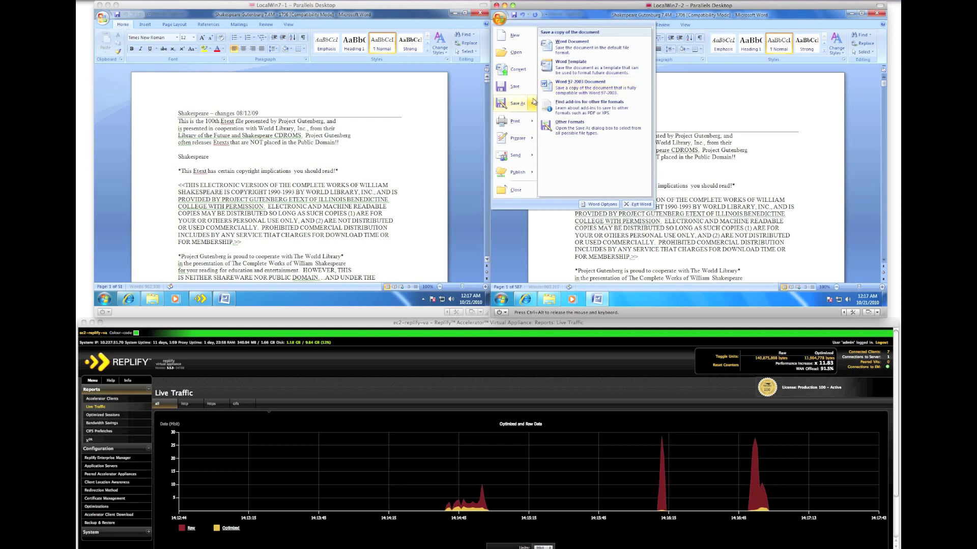
left_click(553, 92)
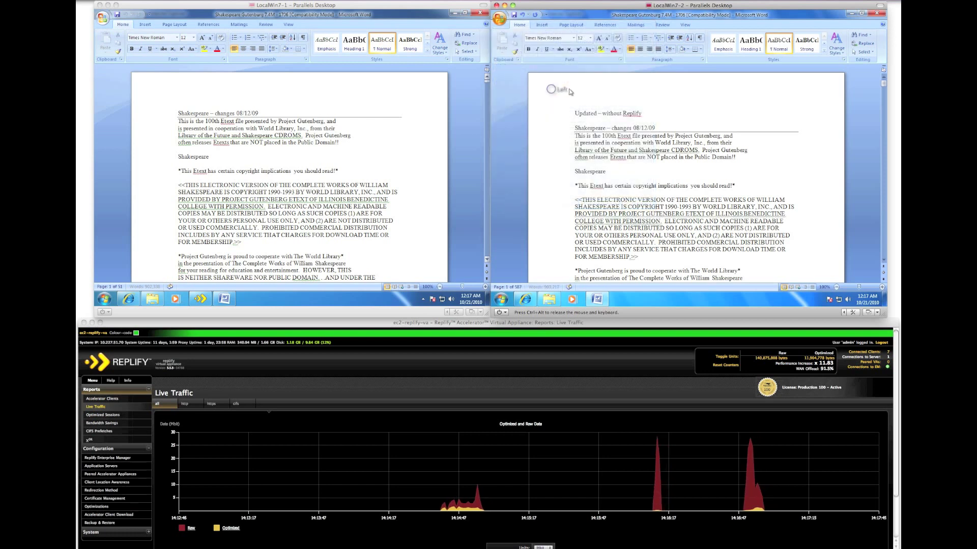
left_click(624, 141)
type("- u")
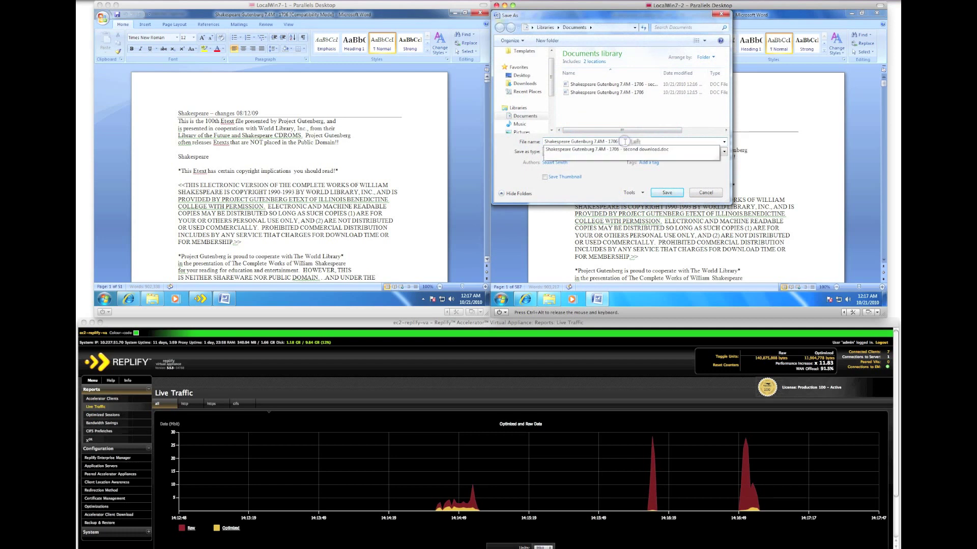
type("pd")
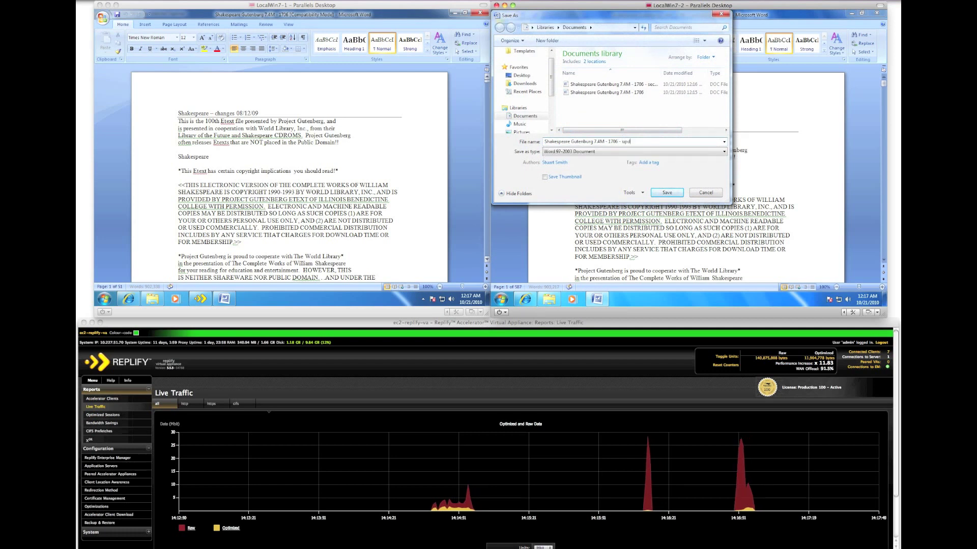
type("ated withou")
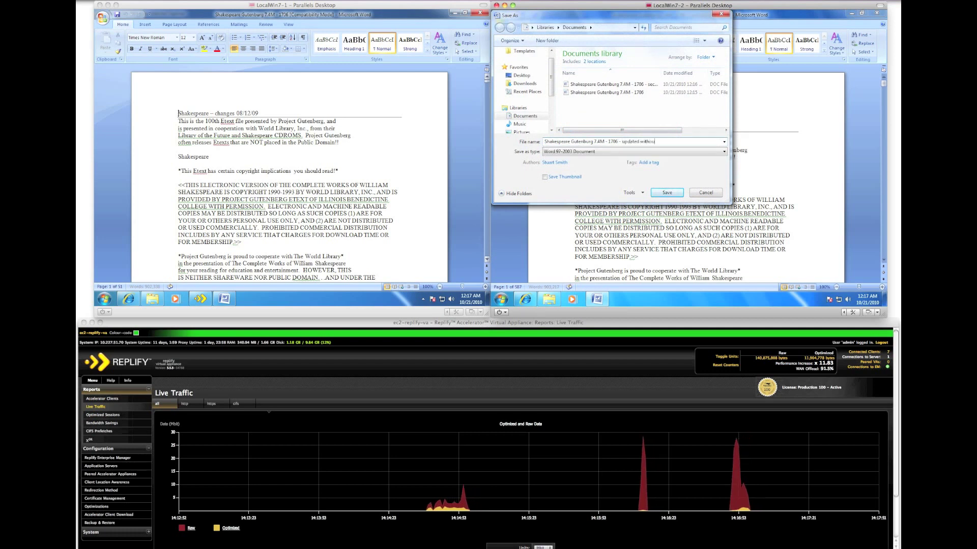
type("t Replify")
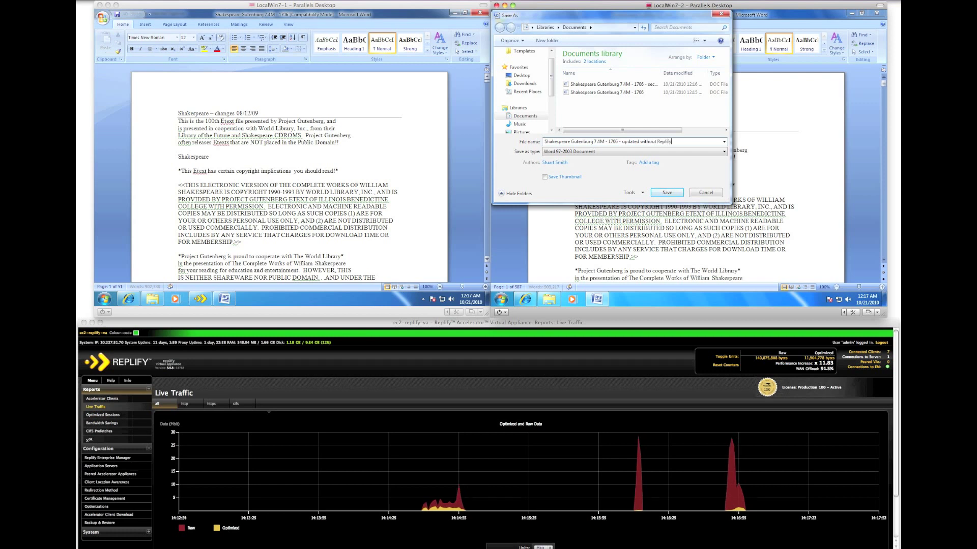
key("Return")
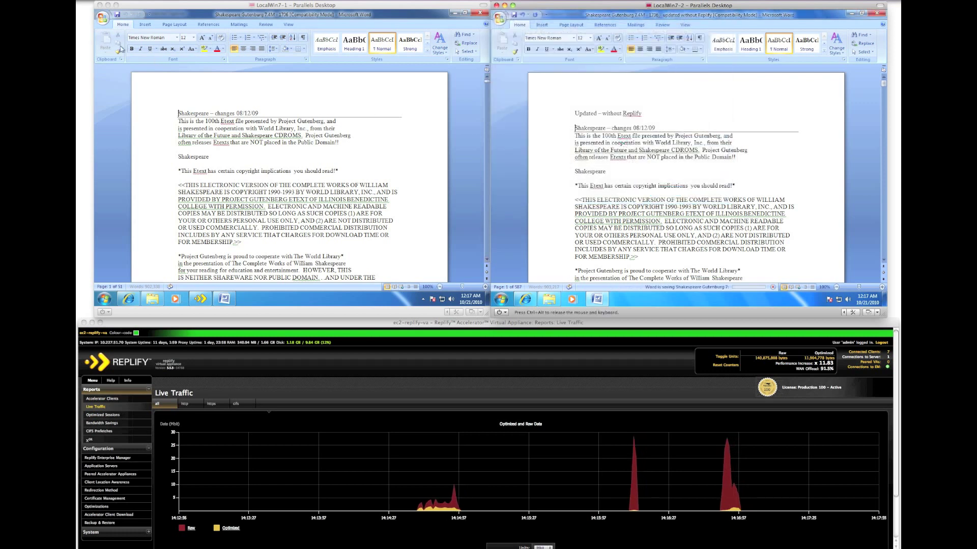
Step: Add the line 'Updated with Replify' above the left document's changes heading
left_click(177, 112)
type("Up")
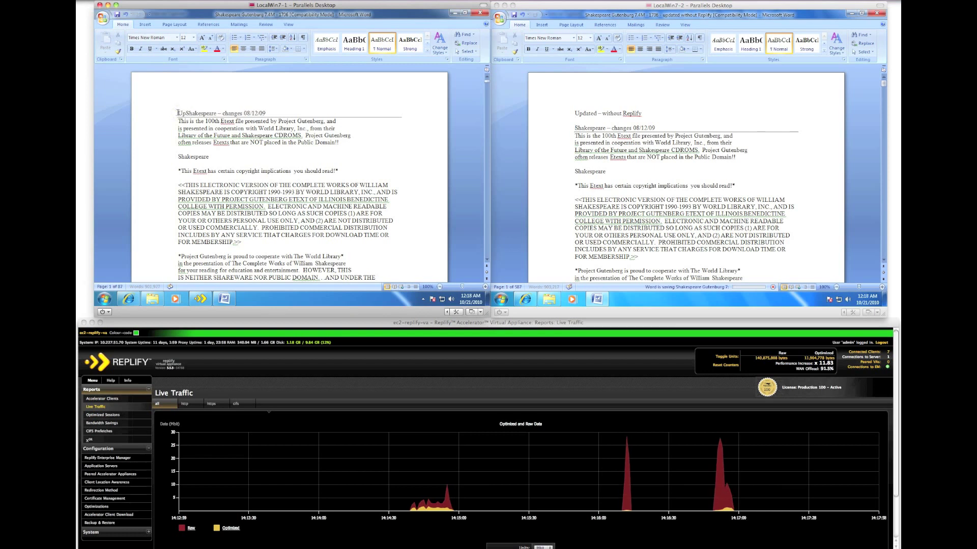
type("dated with ")
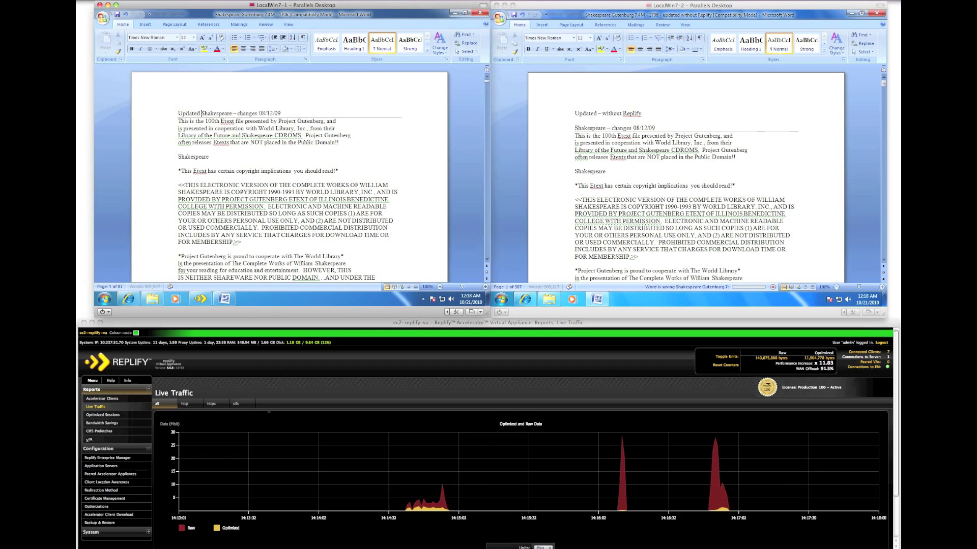
type("Replify")
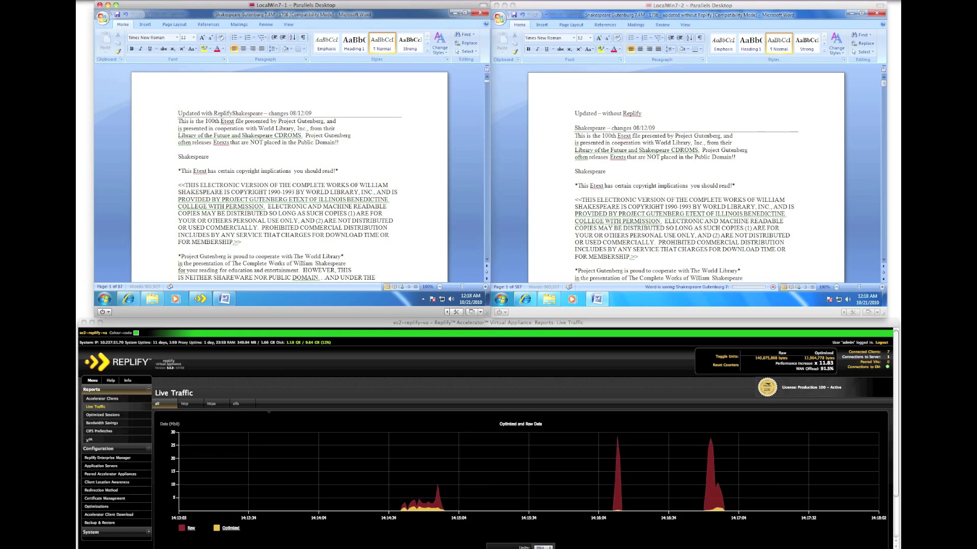
key("Return")
key("Return")
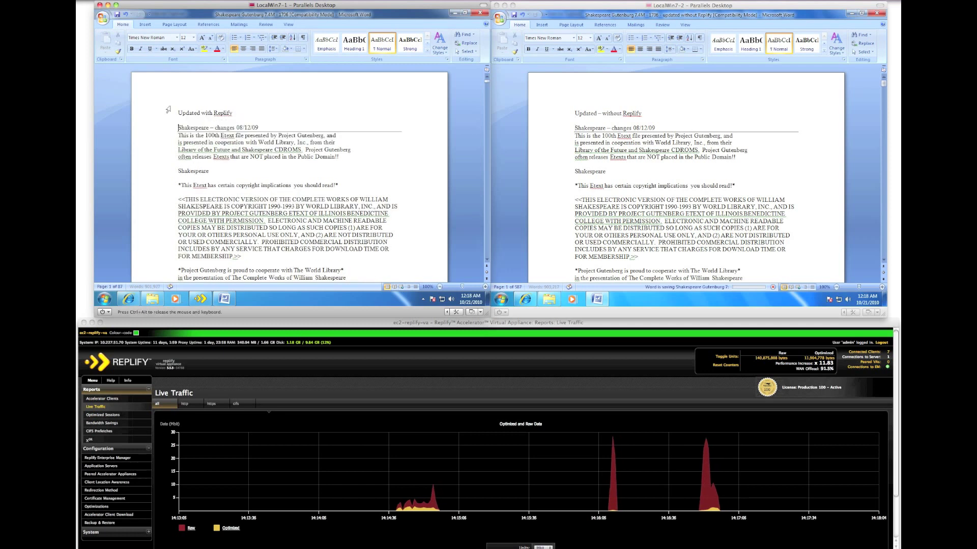
Step: Save a Word 97-2003 copy named 'Shakespeare Gutenburg 7.4M - 1706 - Updated with Replify'
left_click(102, 17)
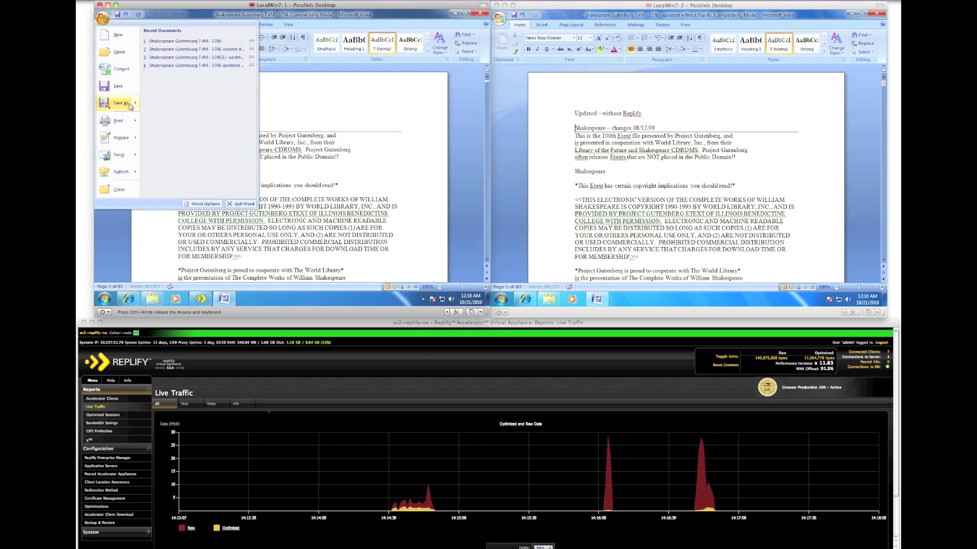
mouse_move(132, 105)
left_click(187, 90)
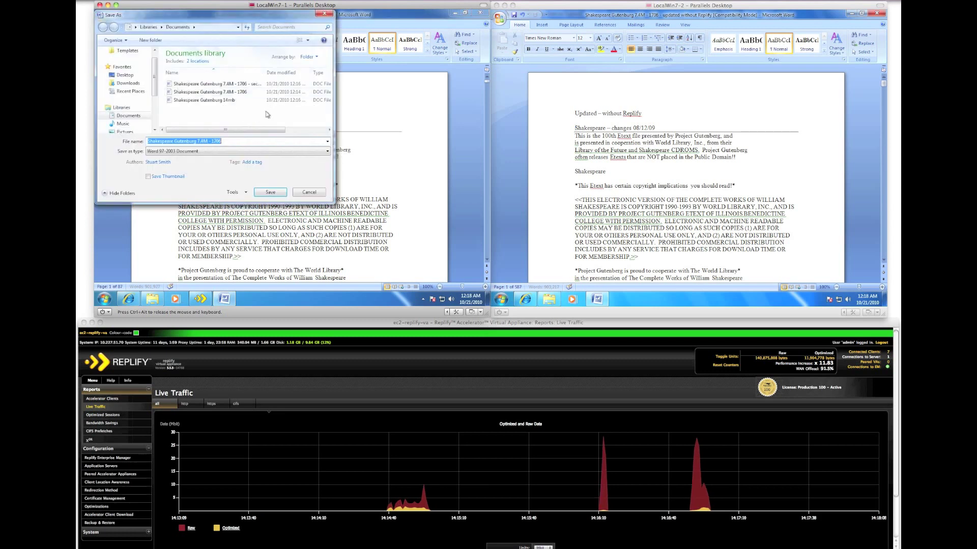
left_click(241, 141)
type("- Up")
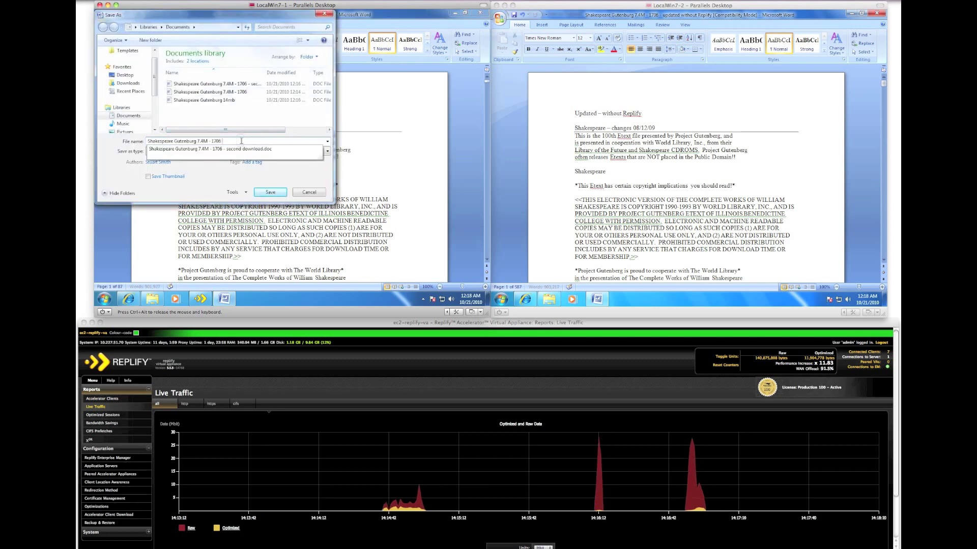
type("dated")
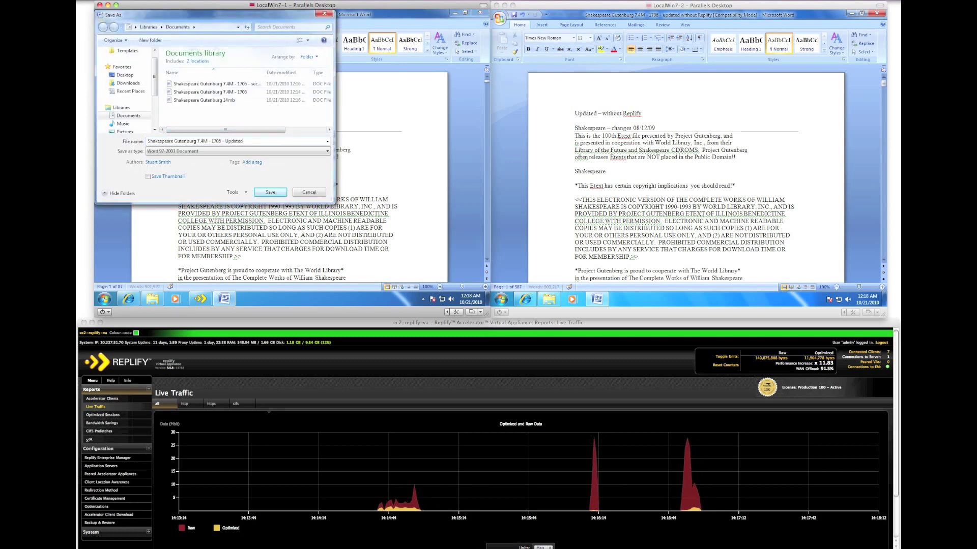
type(" with Replify")
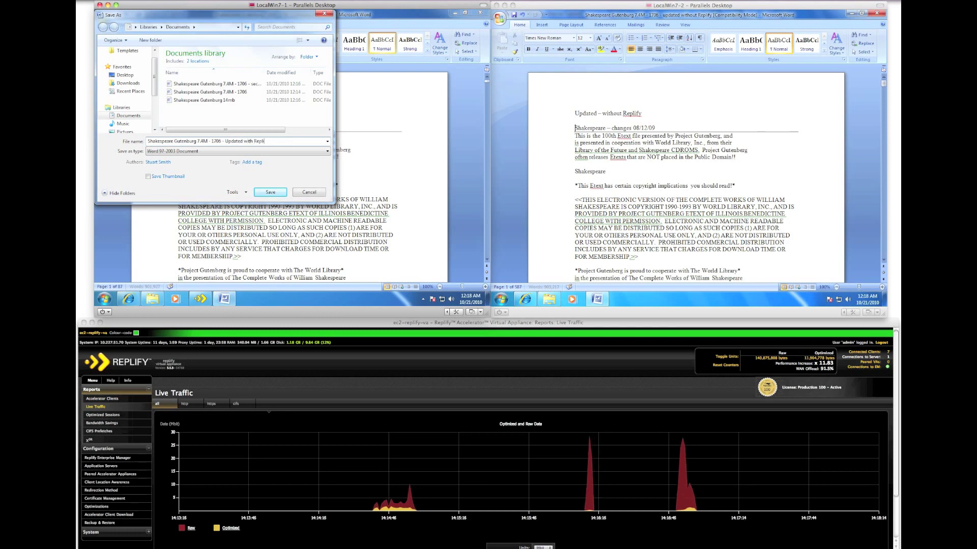
left_click(272, 192)
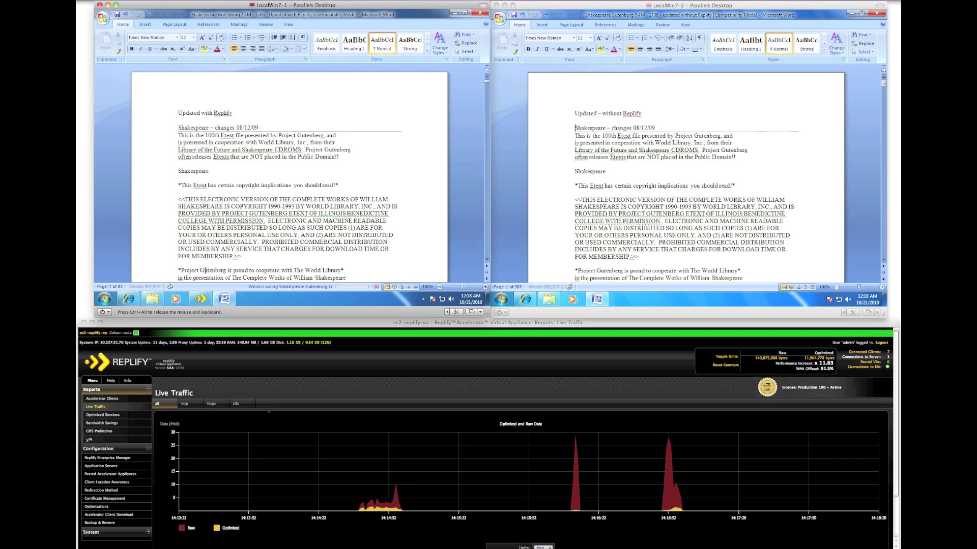
Step: Show the SharePoint library on both machines and pick the right machine's 'updated without Replify' file to upload
left_click(130, 299)
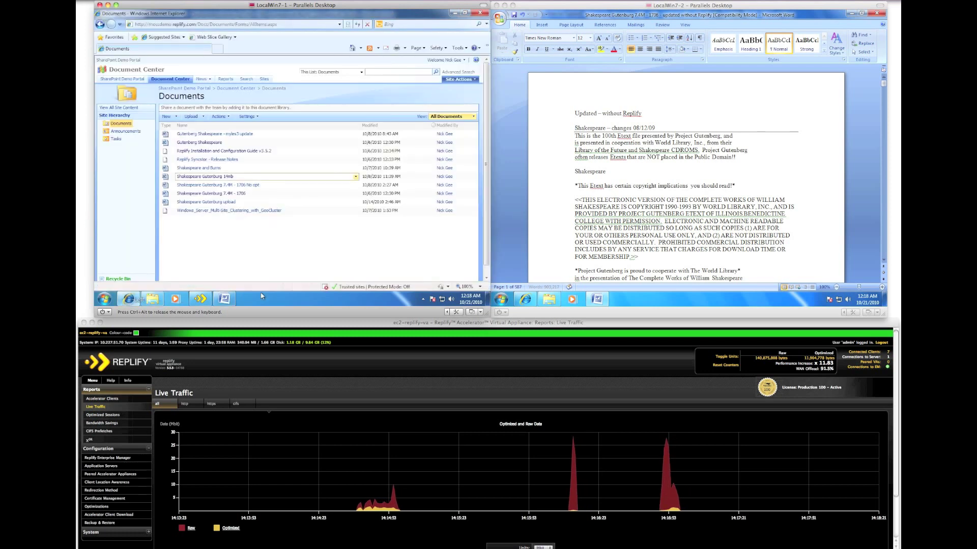
left_click(524, 300)
left_click(524, 300)
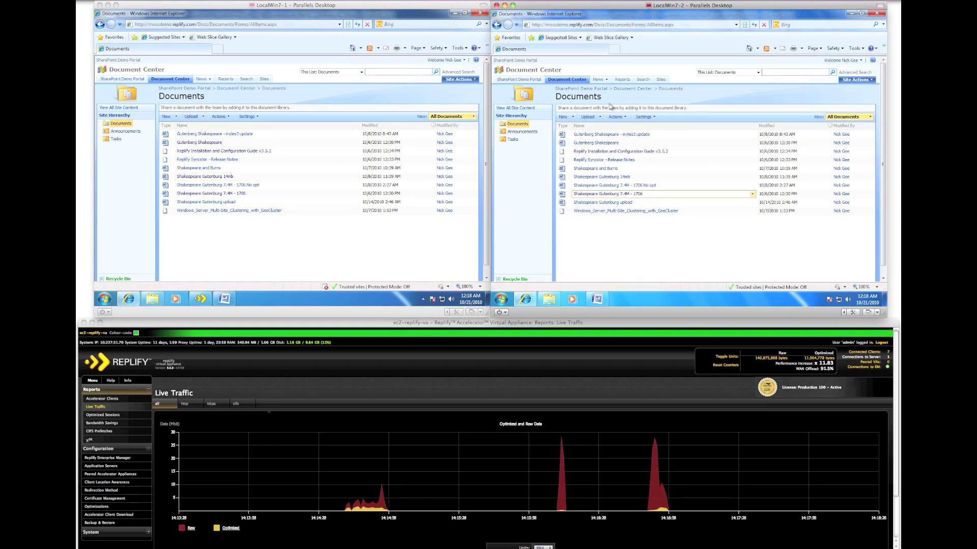
left_click(589, 117)
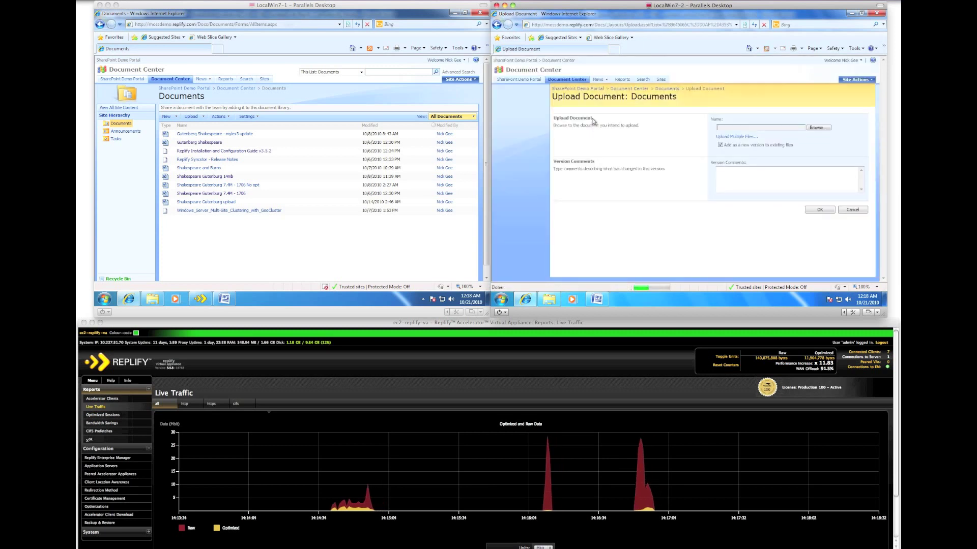
left_click(813, 128)
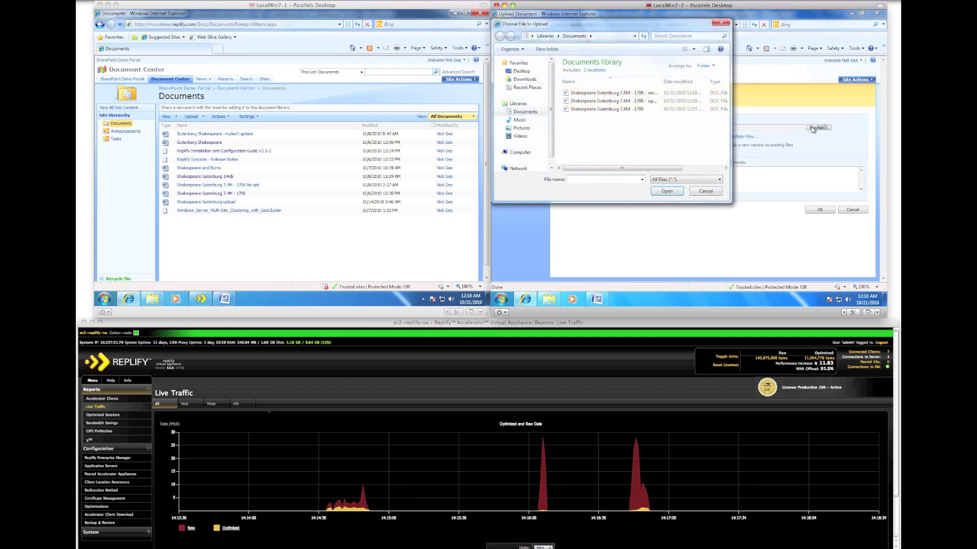
left_click(637, 105)
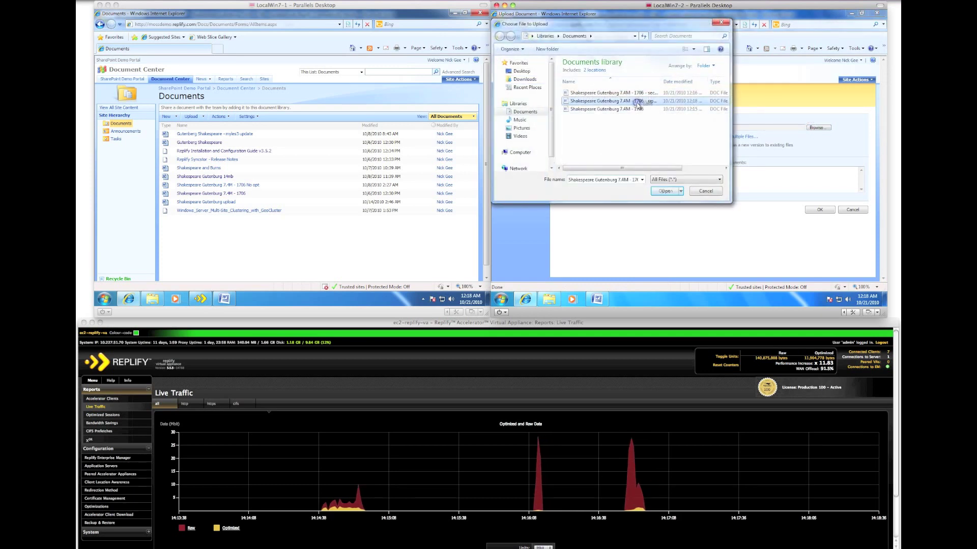
double_click(662, 82)
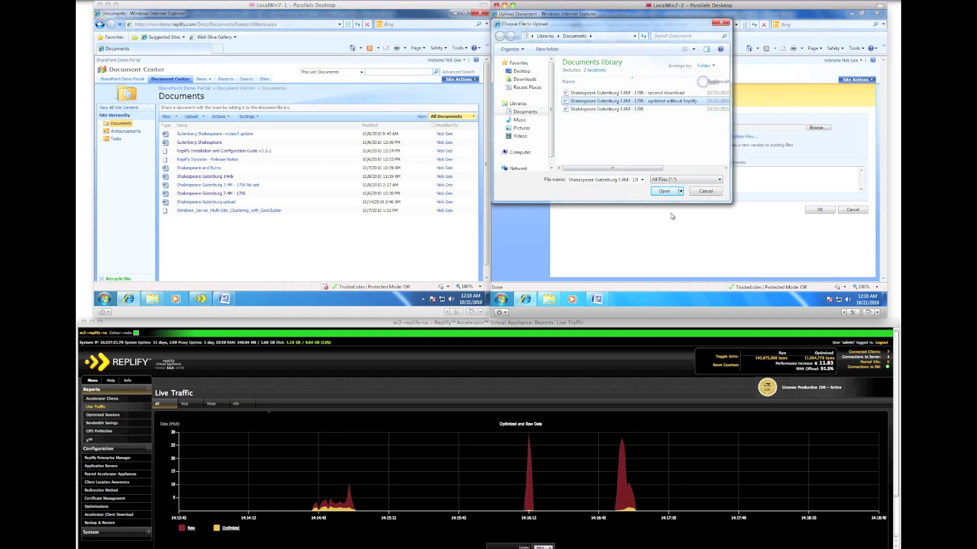
left_click(663, 192)
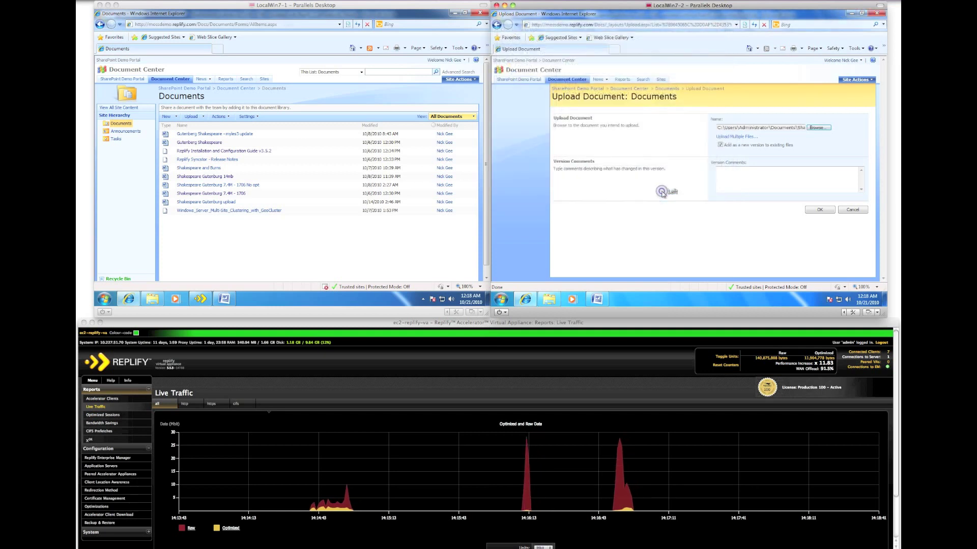
Step: Submit the upload with version comment 'Updated without REplify', then start an upload on the left machine
left_click(748, 183)
type("Updat")
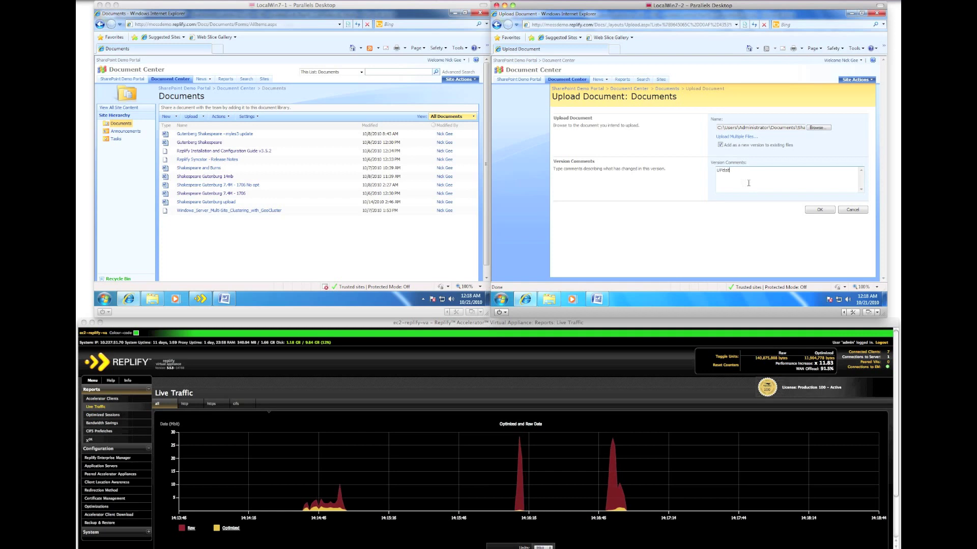
type("ed without RE")
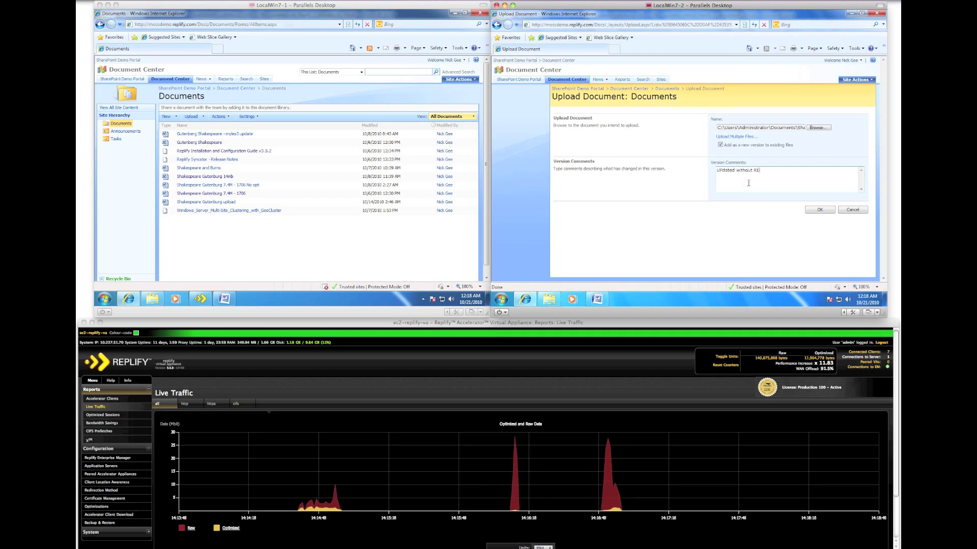
type("plify")
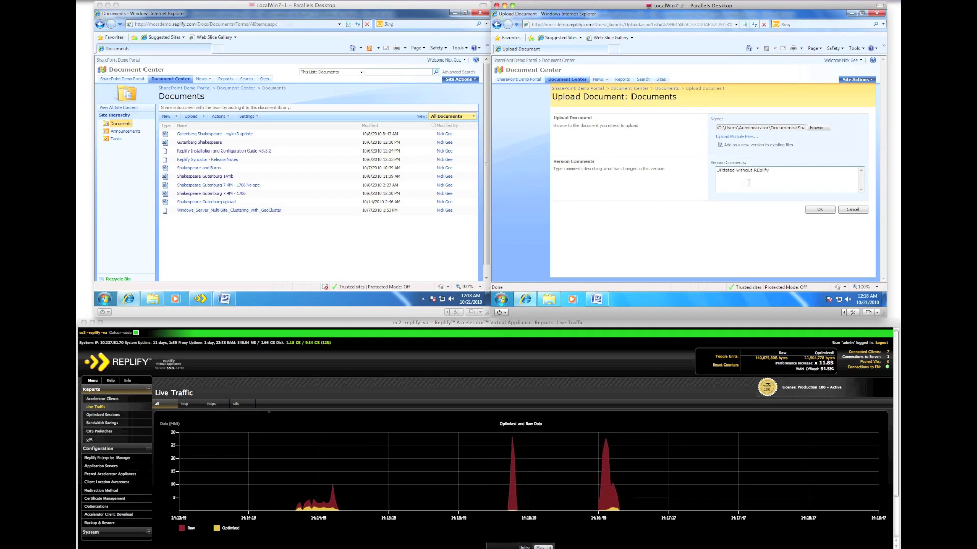
left_click(817, 211)
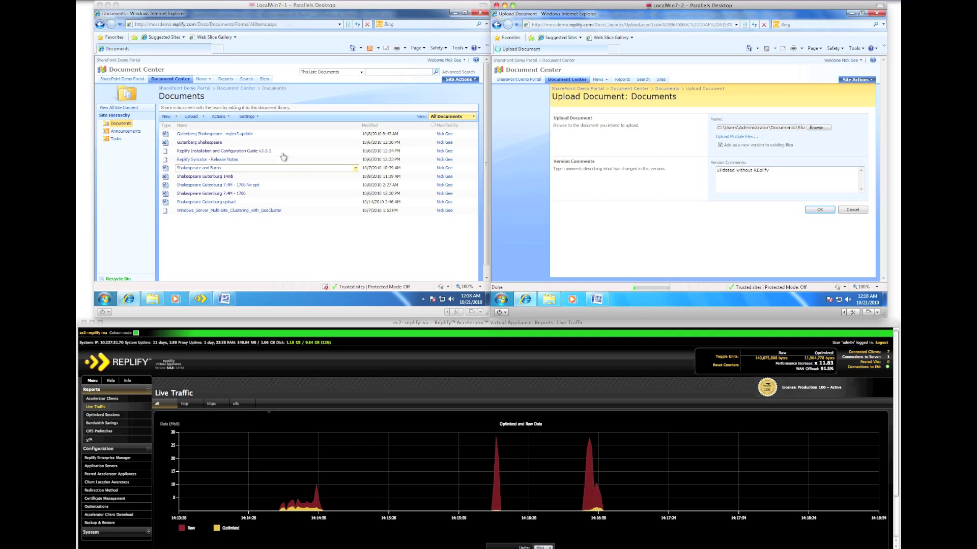
left_click(193, 117)
left_click(193, 118)
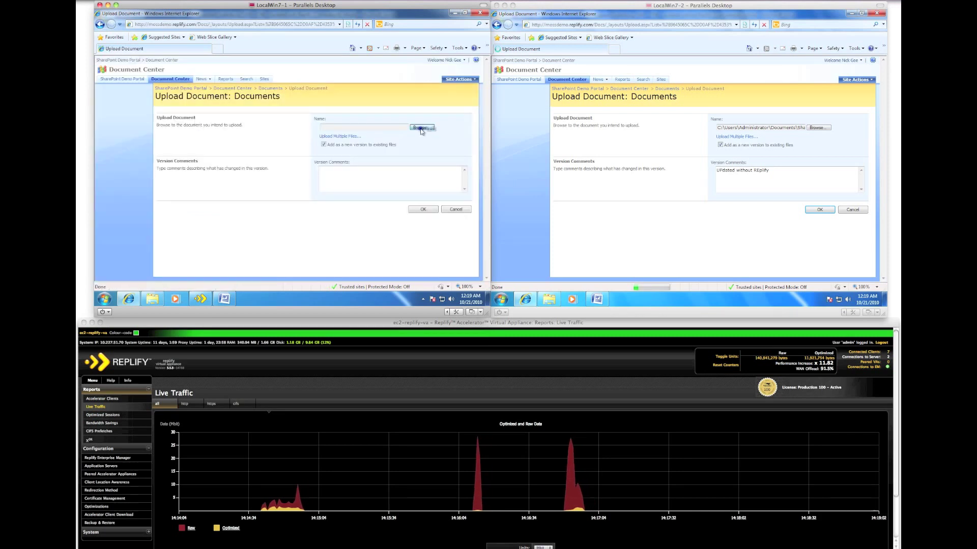
Step: Upload the left machine's 'Updated with Replify' file with the version comment 'Updated with Replify'
left_click(420, 128)
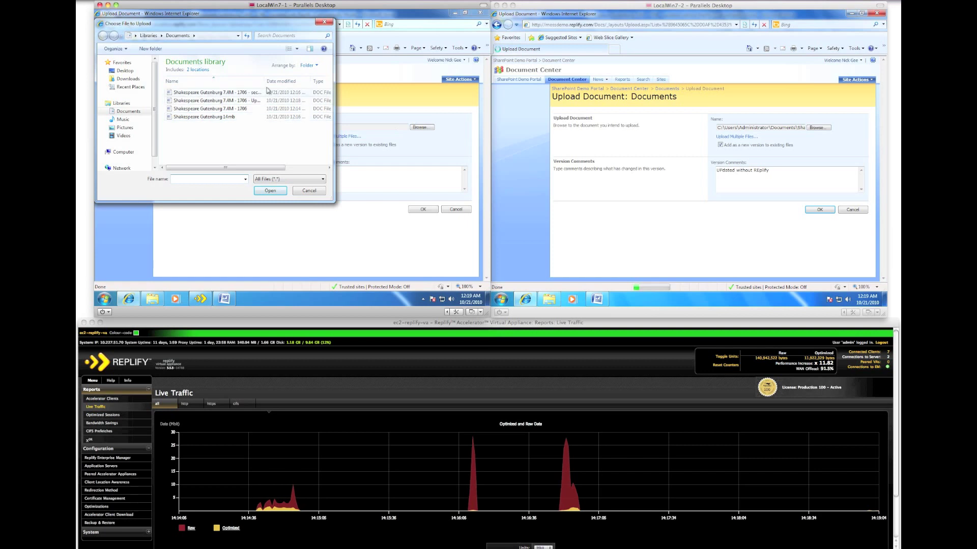
left_click_drag(264, 81, 313, 81)
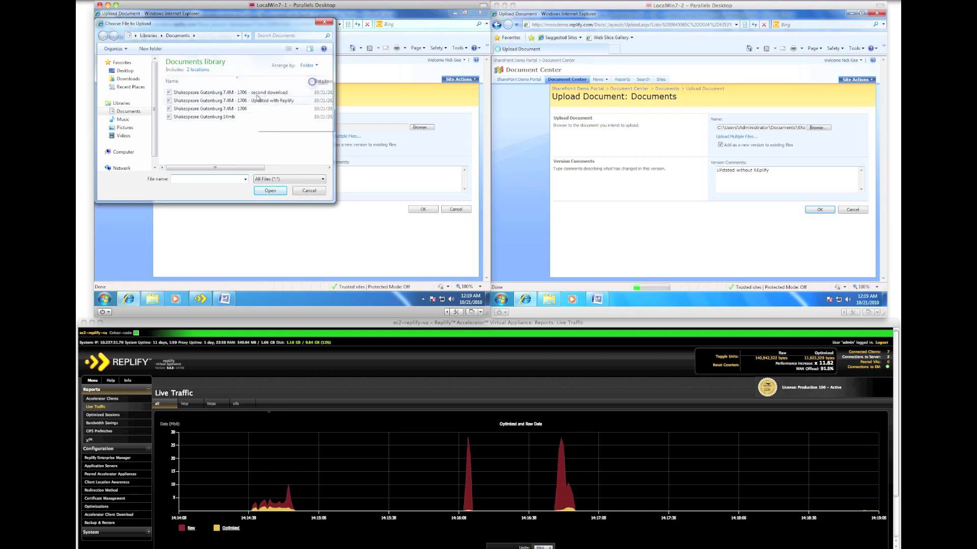
left_click(255, 101)
left_click(270, 192)
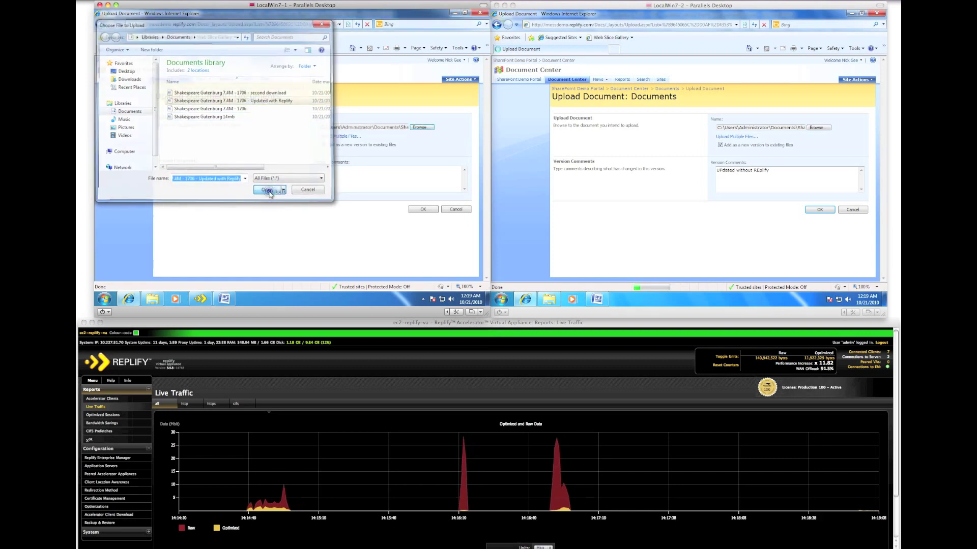
left_click(333, 181)
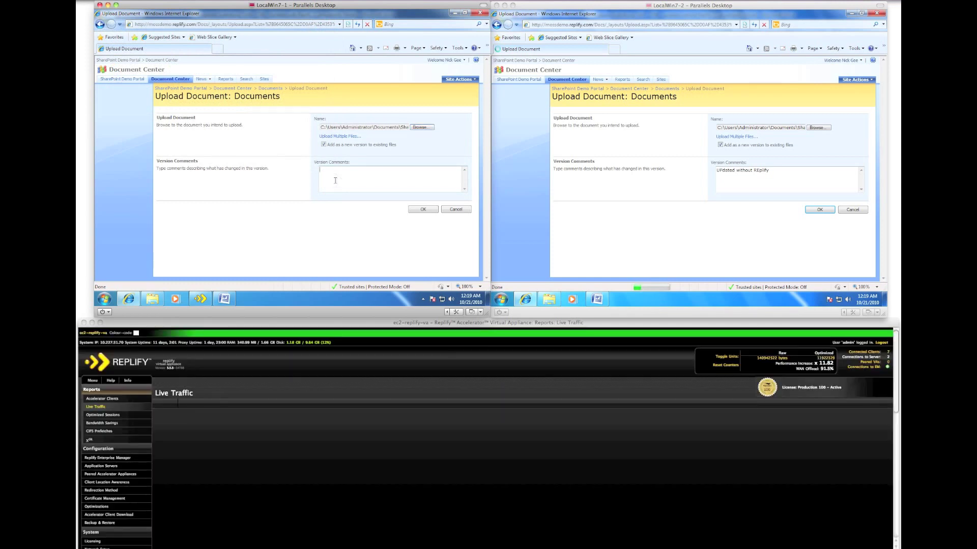
type("Updated with Replify")
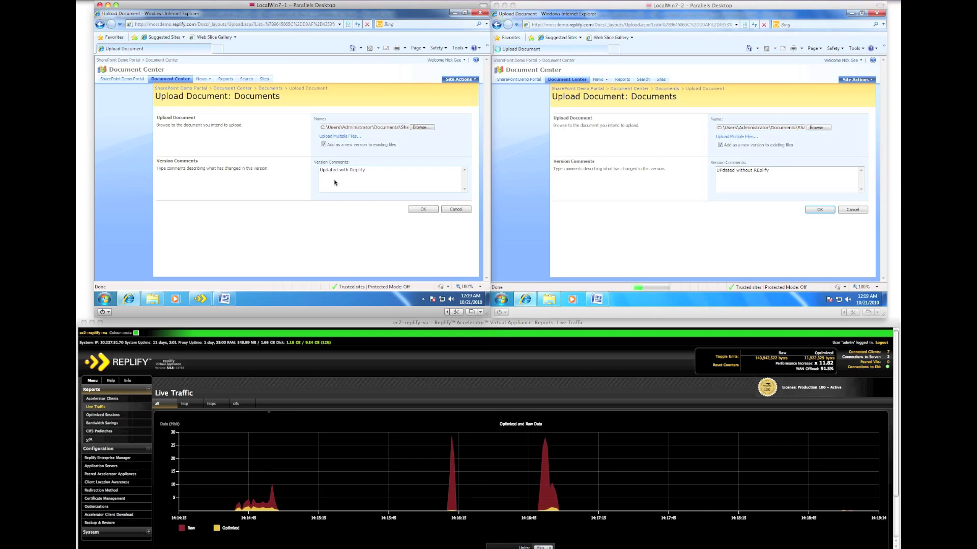
left_click(418, 209)
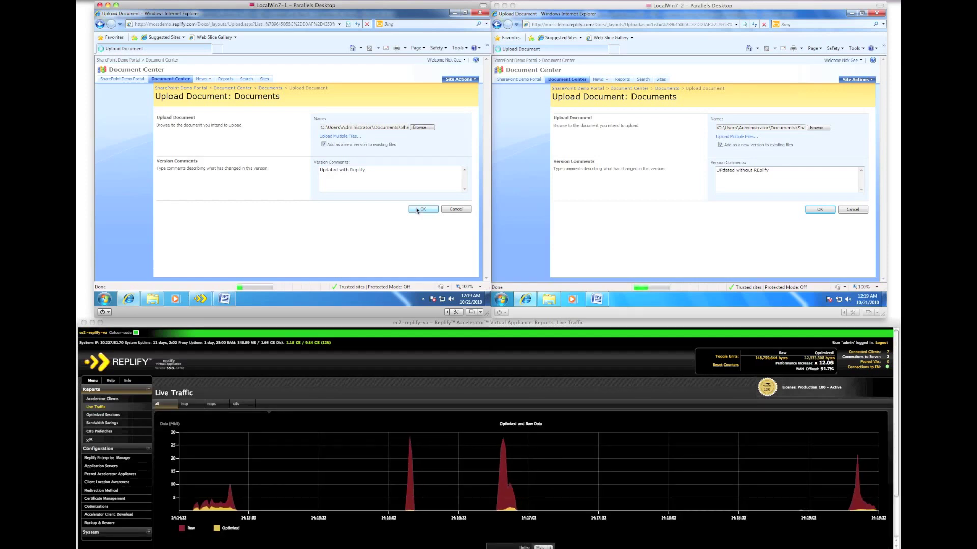
left_click(417, 211)
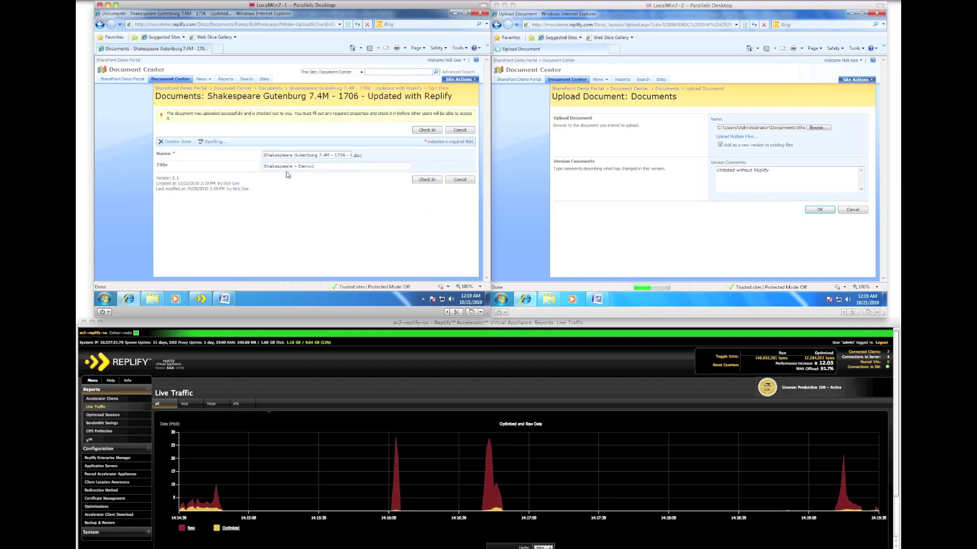
Step: Check in the left machine's uploaded document and bring the live traffic graph into view
left_click(426, 182)
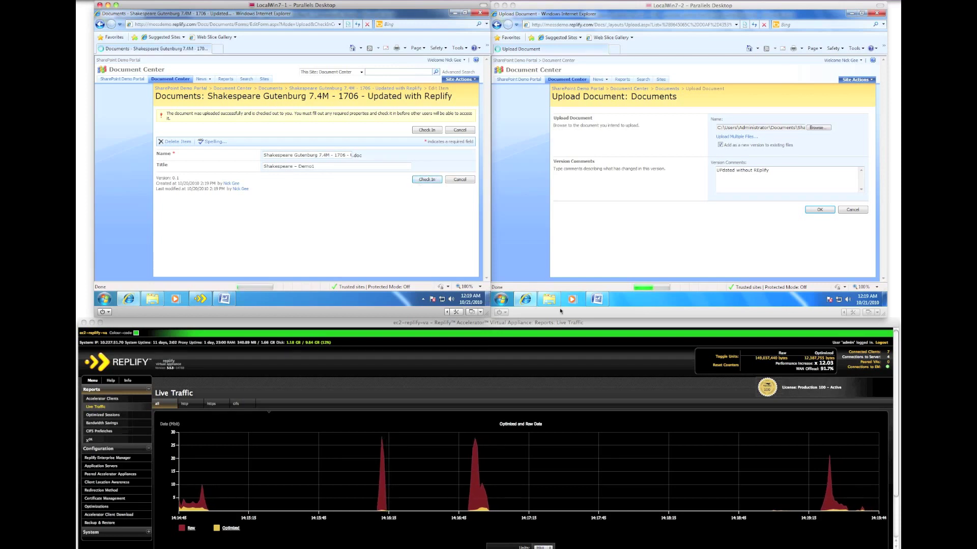
left_click(819, 499)
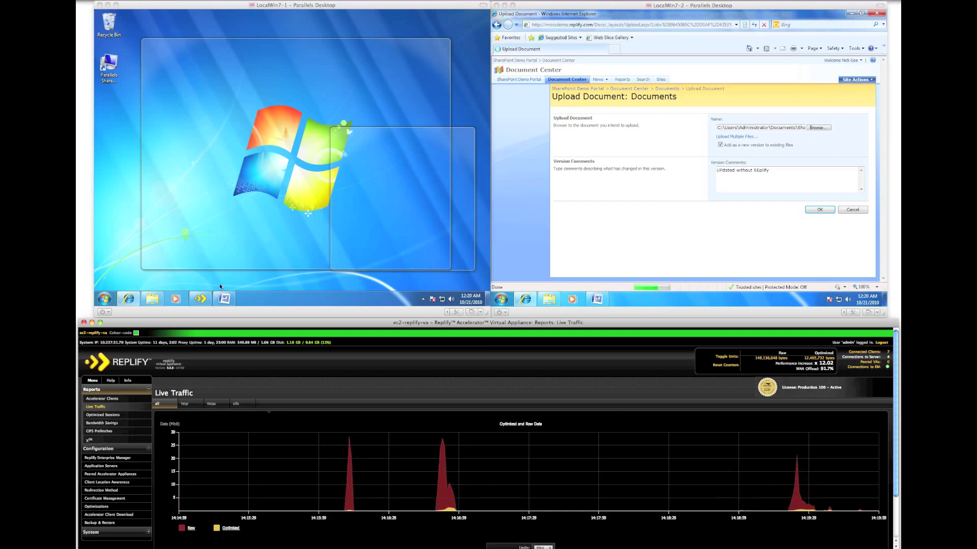
Step: Return the left machine to the SharePoint library and check in the right machine's uploaded document
left_click(133, 300)
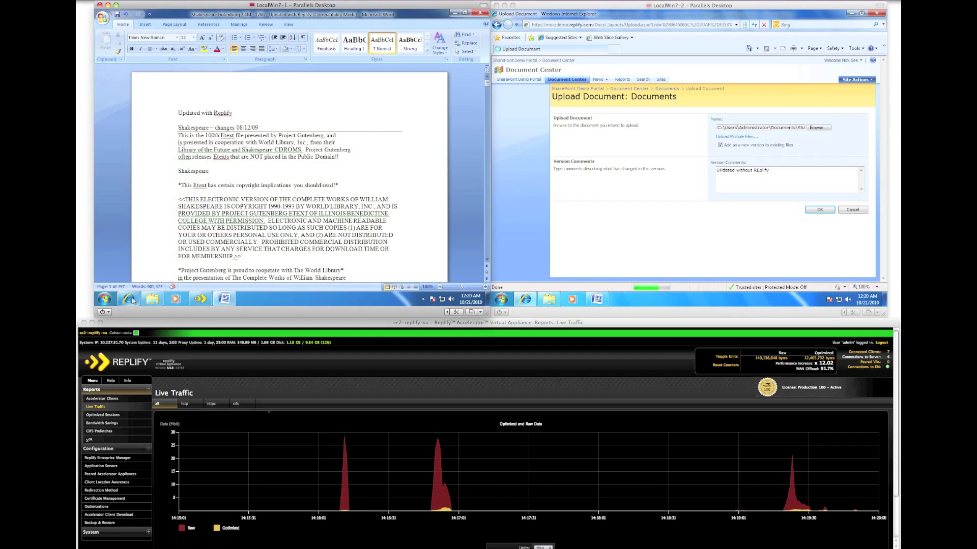
left_click(133, 300)
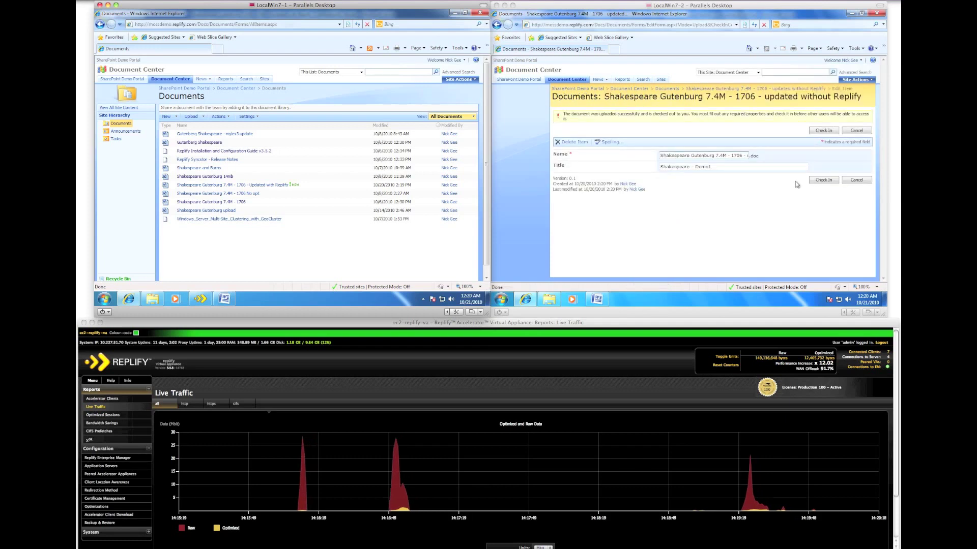
left_click(816, 181)
left_click(816, 181)
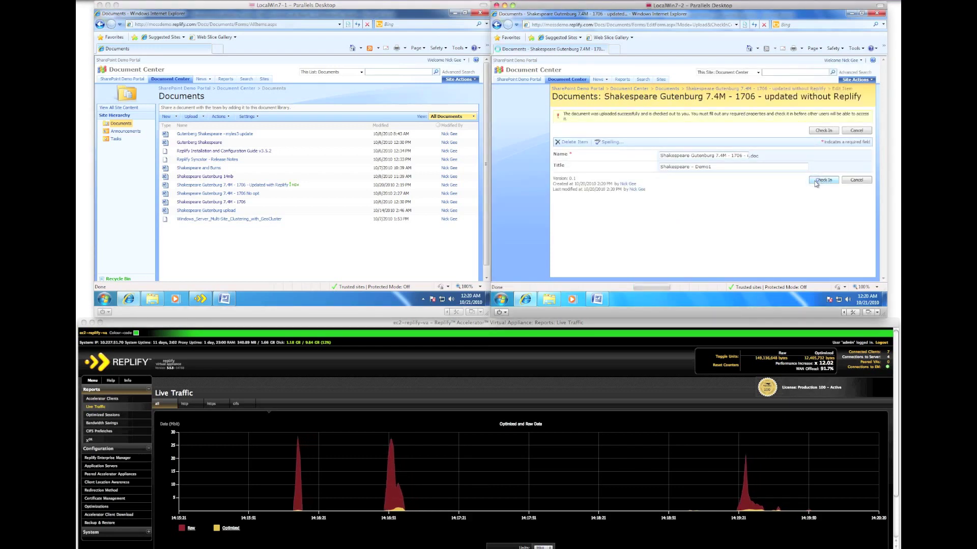